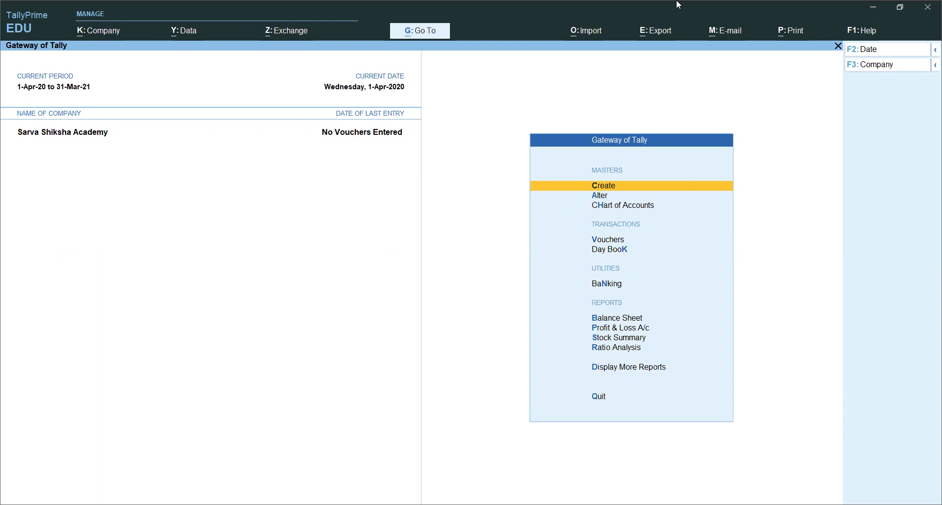
Enable Goods and Services Tax (GST) in the company features
{"action": "key", "text": "F11"}
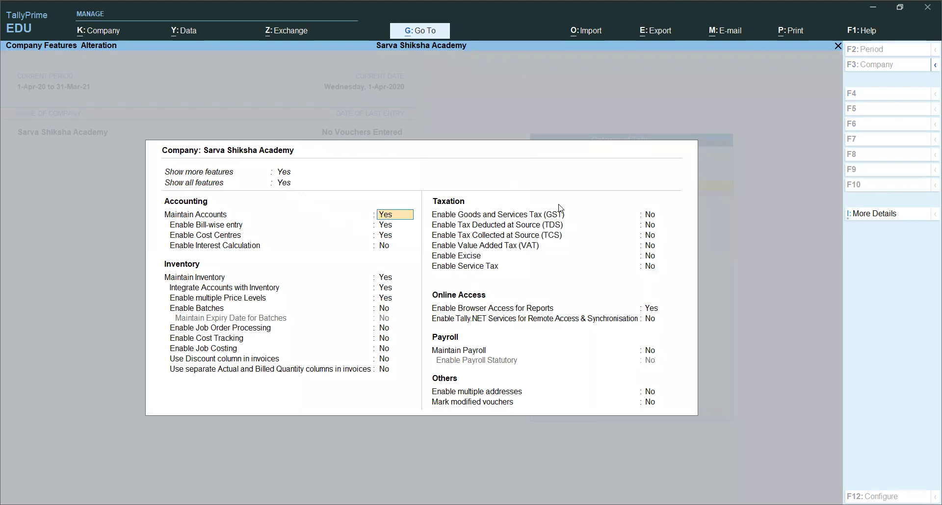
{"action": "left_click", "coordinate": [556, 219]}
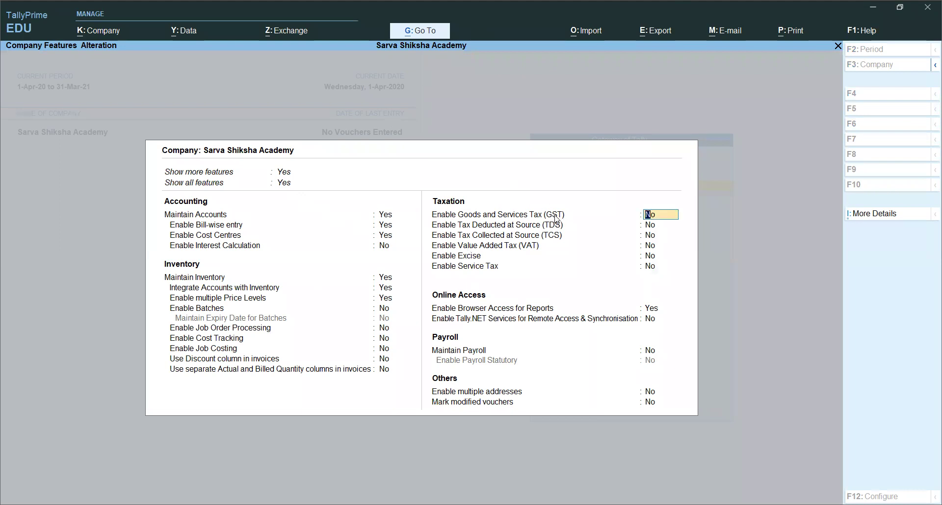
{"action": "key", "text": "y"}
{"action": "key", "text": "Return"}
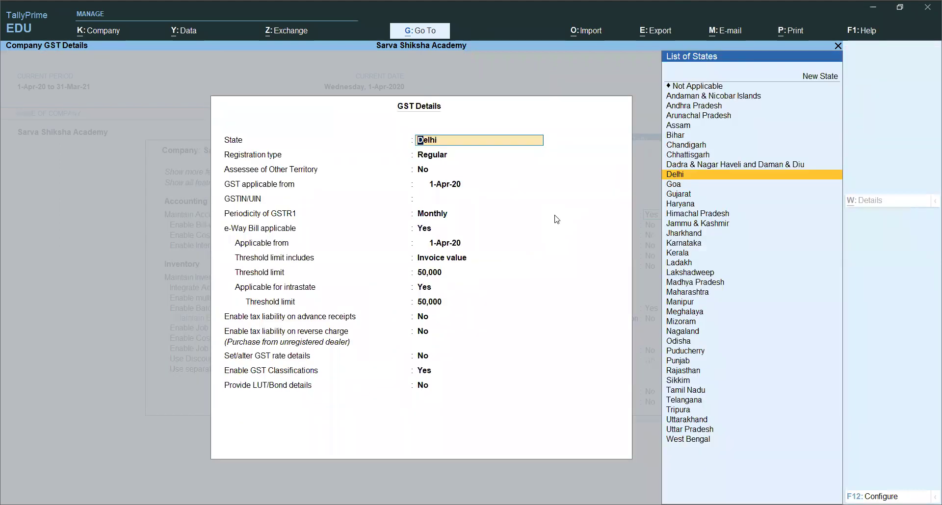
In the GST details, keep state Delhi, registration type Regular and Assessee of Other Territory at No
{"action": "key", "text": "Return"}
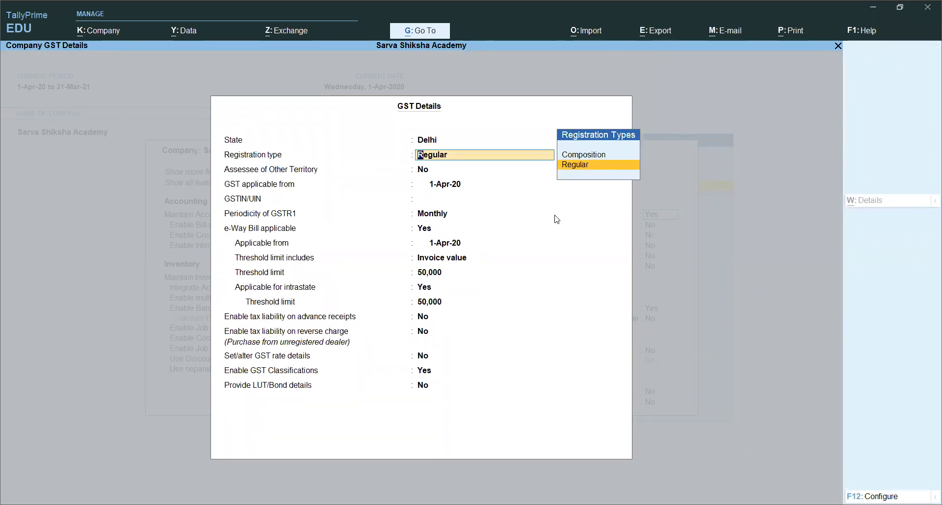
{"action": "key", "text": "BackSpace"}
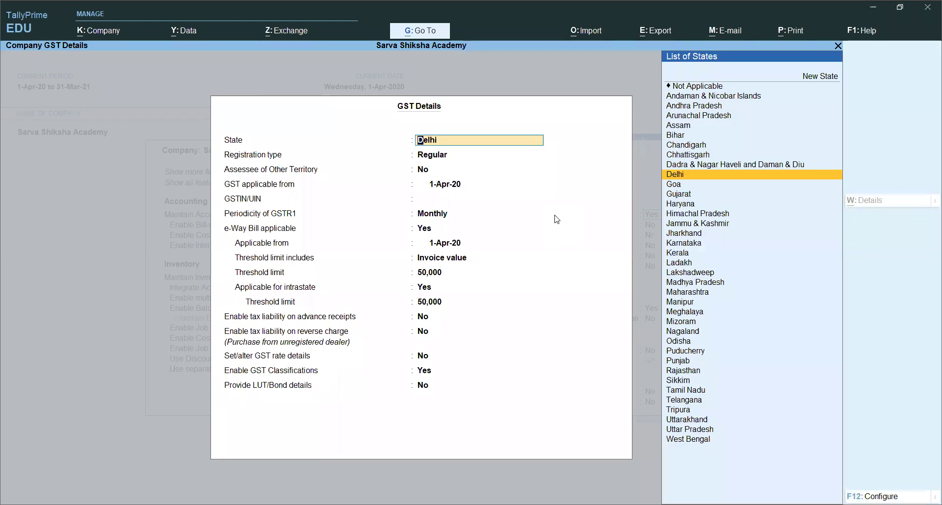
{"action": "key", "text": "Return"}
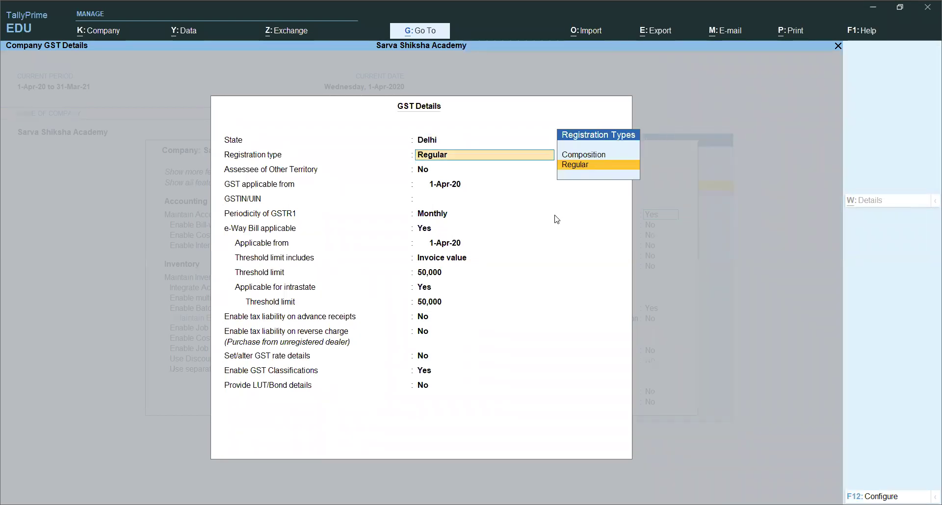
{"action": "key", "text": "Return"}
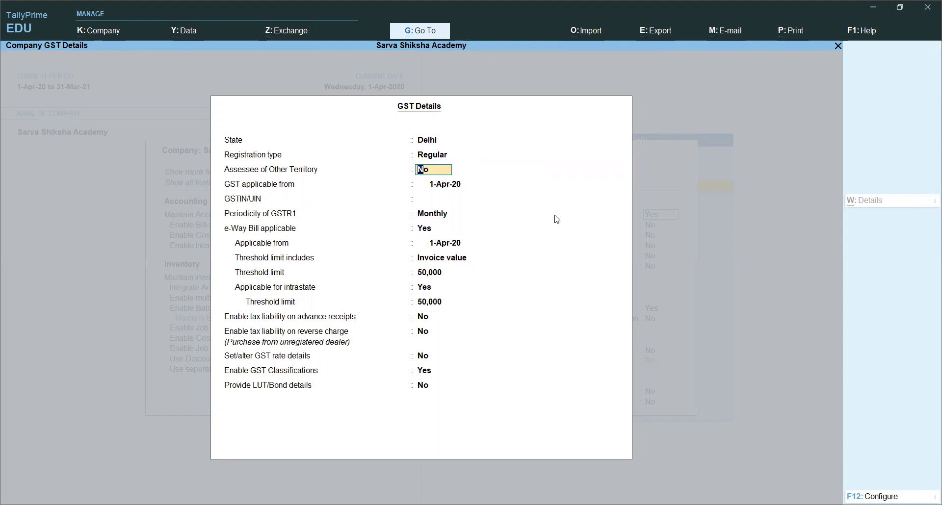
{"action": "key", "text": "Return"}
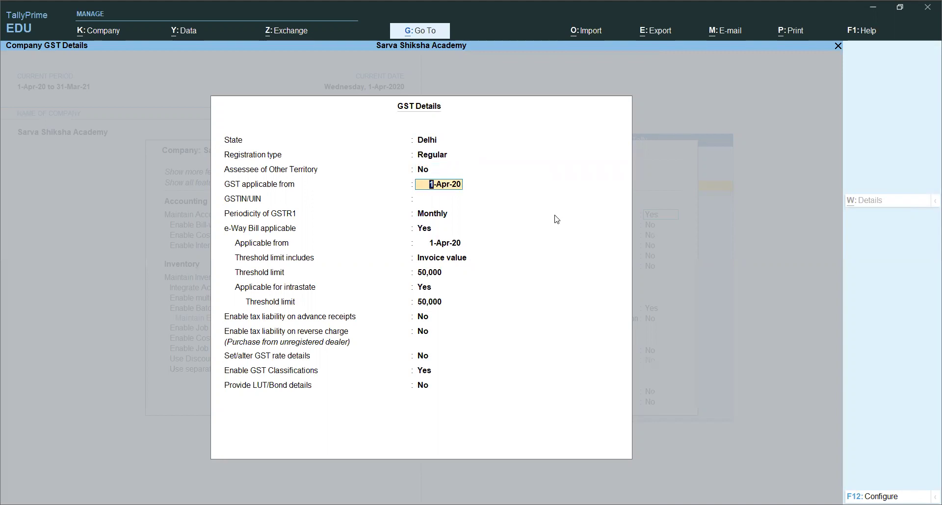
Keep GST applicable from 1-Apr-20 and enter the company's GSTIN/UIN
{"action": "key", "text": "Return"}
{"action": "type", "text": "07GS"}
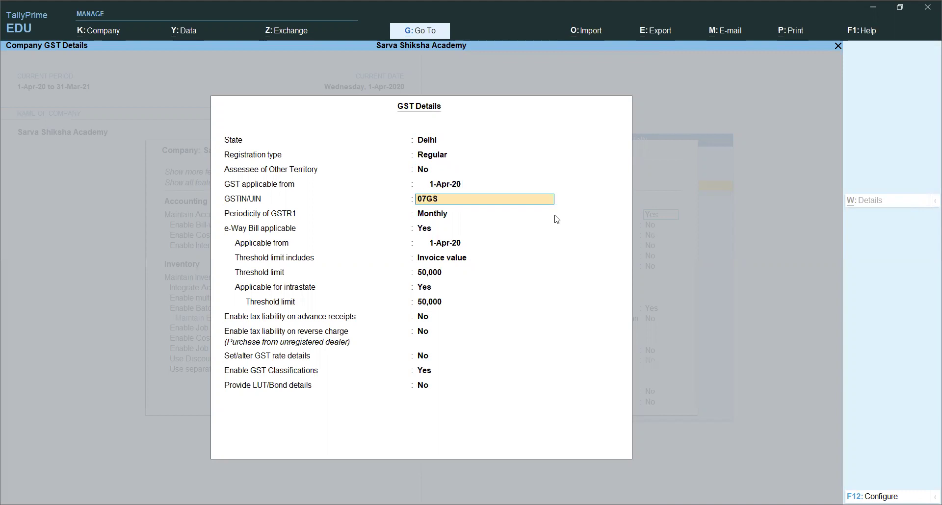
{"action": "type", "text": "EDDLLIJ1457"}
{"action": "key", "text": "Return"}
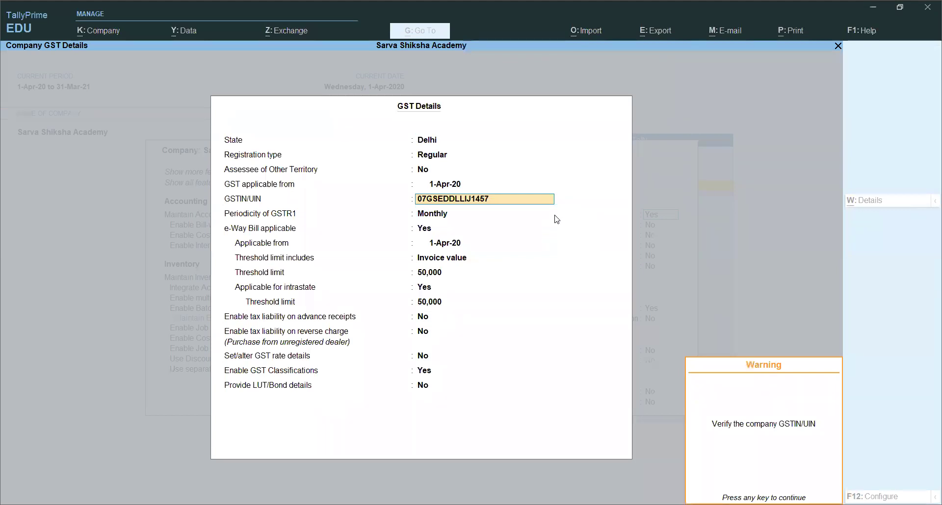
{"action": "key", "text": "Return"}
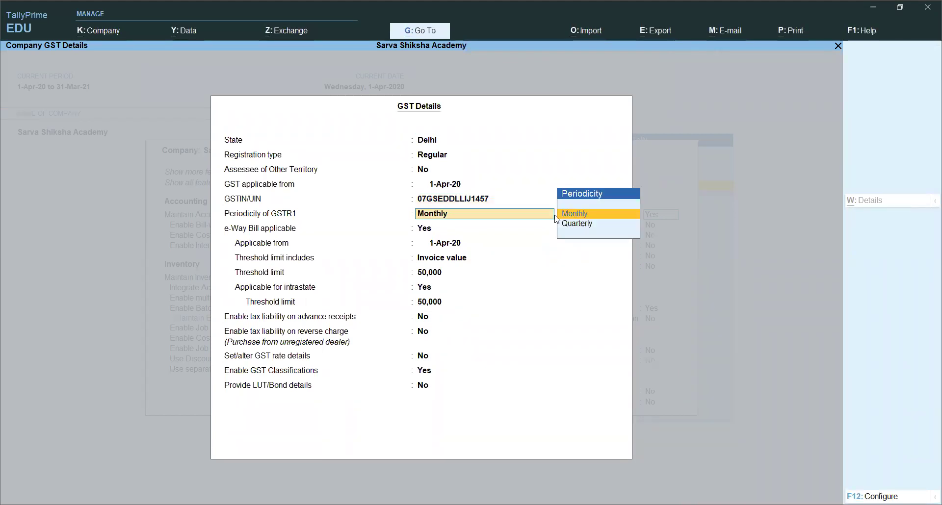
Keep GSTR1 periodicity Monthly, set e-Way Bill applicable to No, and leave tax liability on advance receipts and reverse charge at No
{"action": "key", "text": "Return"}
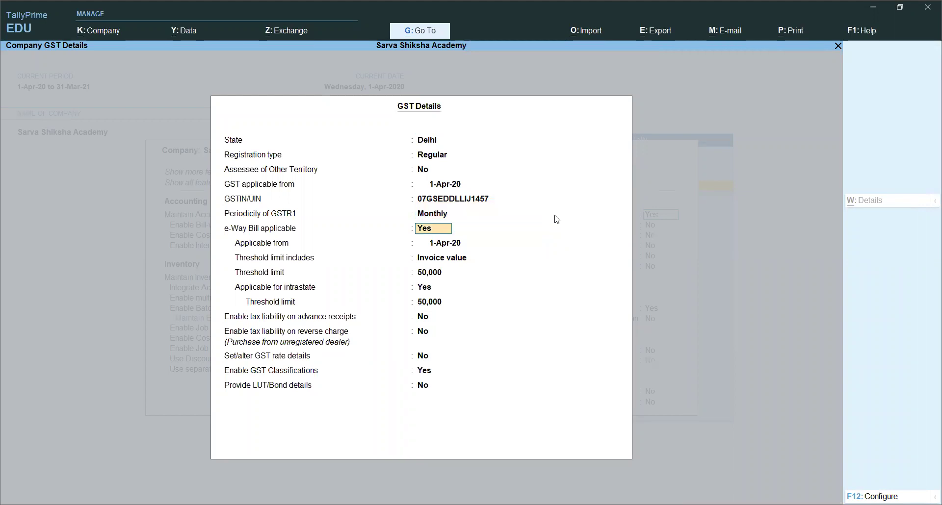
{"action": "type", "text": "n"}
{"action": "key", "text": "Return"}
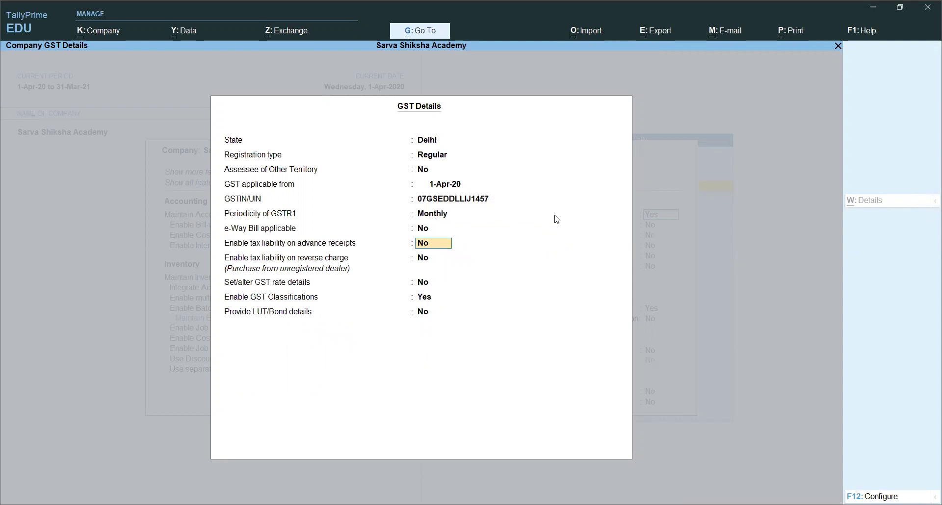
{"action": "key", "text": "Return"}
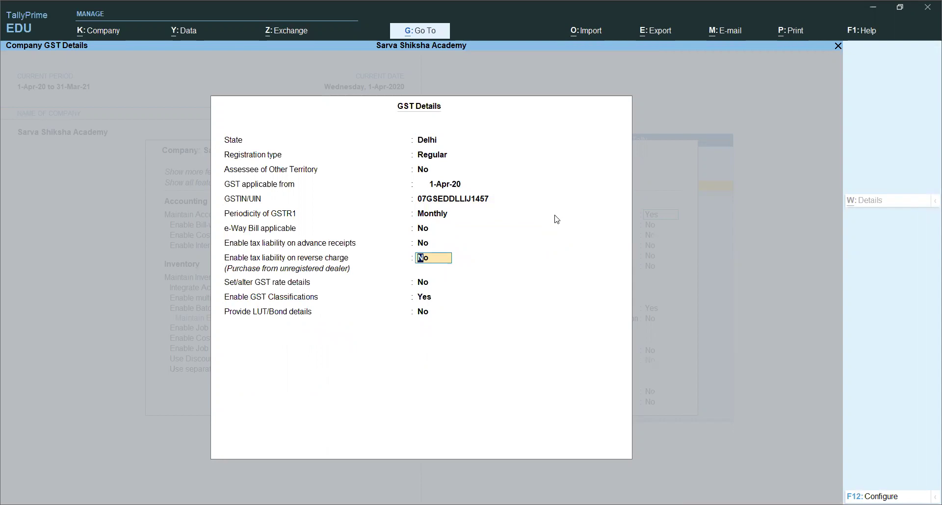
{"action": "key", "text": "Return"}
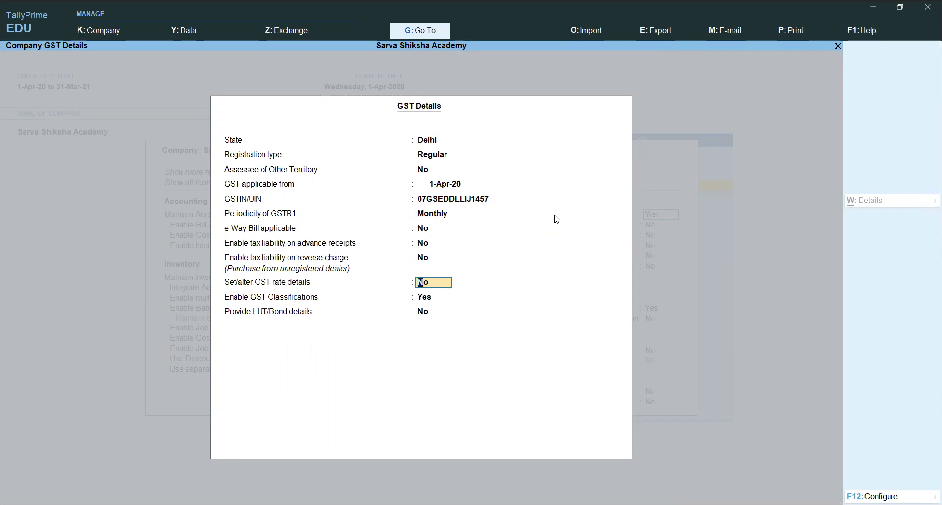
Set Set/alter GST rate details to Yes and leave the description and HSN/SAC blank
{"action": "type", "text": "y"}
{"action": "key", "text": "Return"}
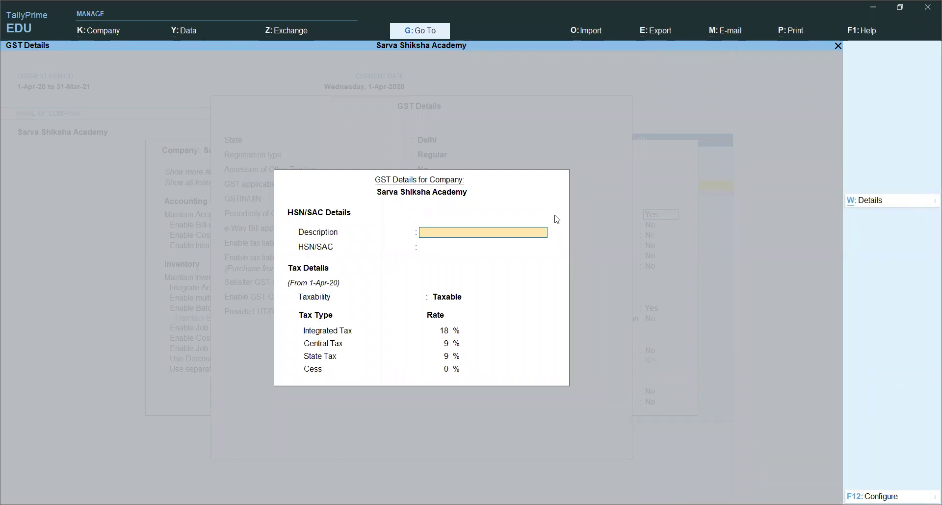
{"action": "key", "text": "Return"}
{"action": "key", "text": "Return"}
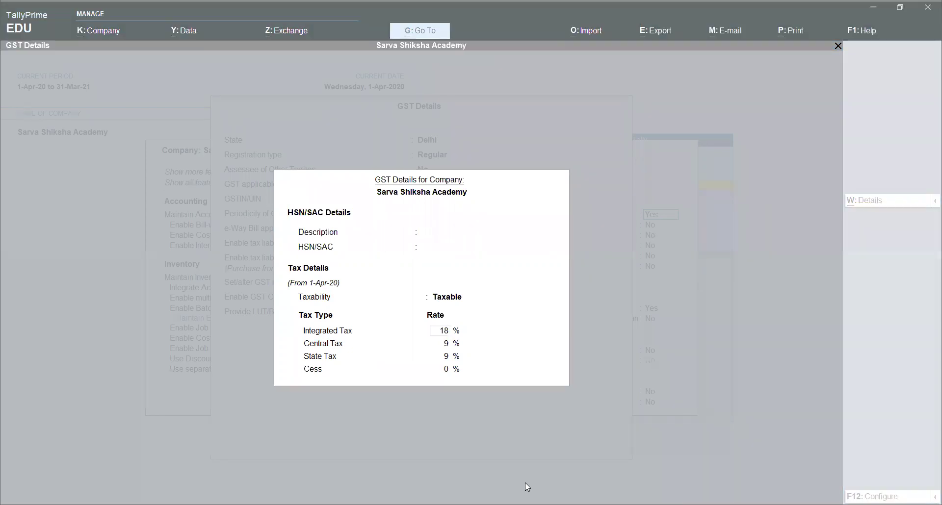
Set the Integrated Tax rate to 5% in the company's GST rate details
{"action": "left_click", "coordinate": [346, 339]}
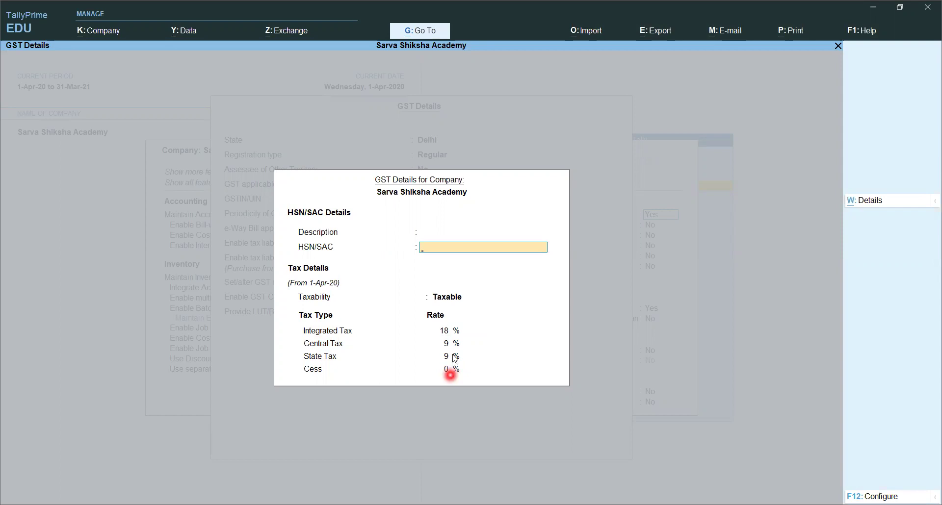
{"action": "left_click", "coordinate": [345, 334]}
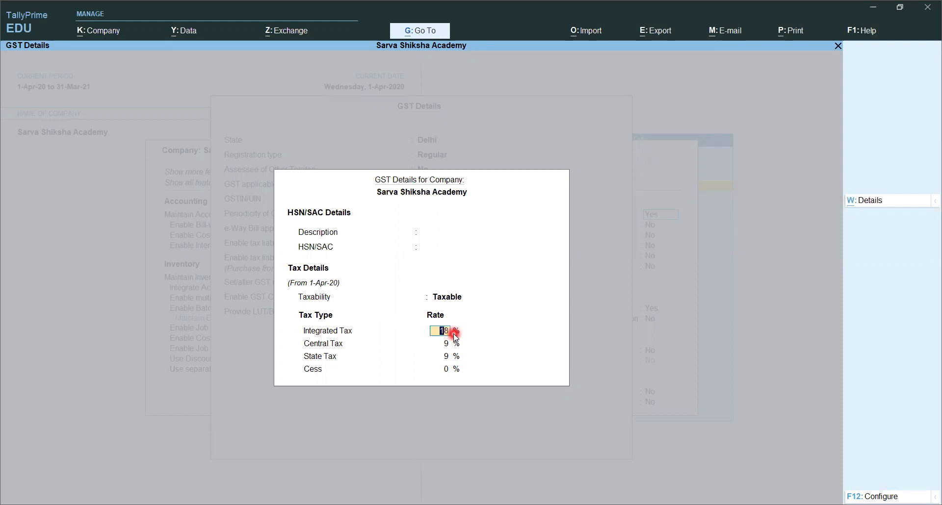
{"action": "key", "text": "Return"}
{"action": "left_click", "coordinate": [447, 356]}
{"action": "left_click", "coordinate": [445, 332]}
{"action": "type", "text": "5"}
{"action": "key", "text": "Return"}
{"action": "left_click", "coordinate": [466, 328]}
{"action": "left_click", "coordinate": [438, 344]}
Set the Integrated Tax rate to 18% and accept the company's GST rate details
{"action": "left_click", "coordinate": [448, 332]}
{"action": "type", "text": "18"}
{"action": "key", "text": "Return"}
{"action": "key", "text": "Return"}
{"action": "key", "text": "Return"}
{"action": "key", "text": "Return"}
{"action": "key", "text": "Return"}
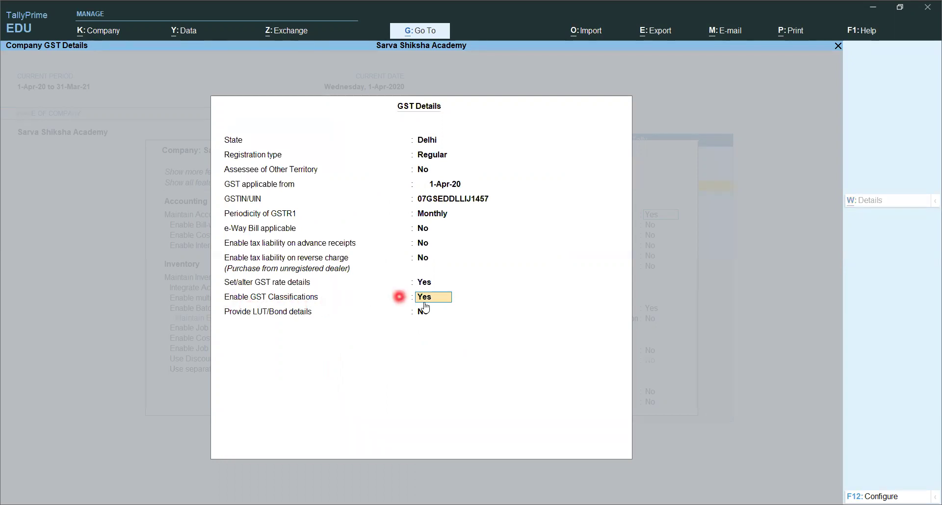
Save the company GST details with GST Classifications enabled, and save the company features
{"action": "key", "text": "ctrl"}
{"action": "key", "text": "ctrl+a"}
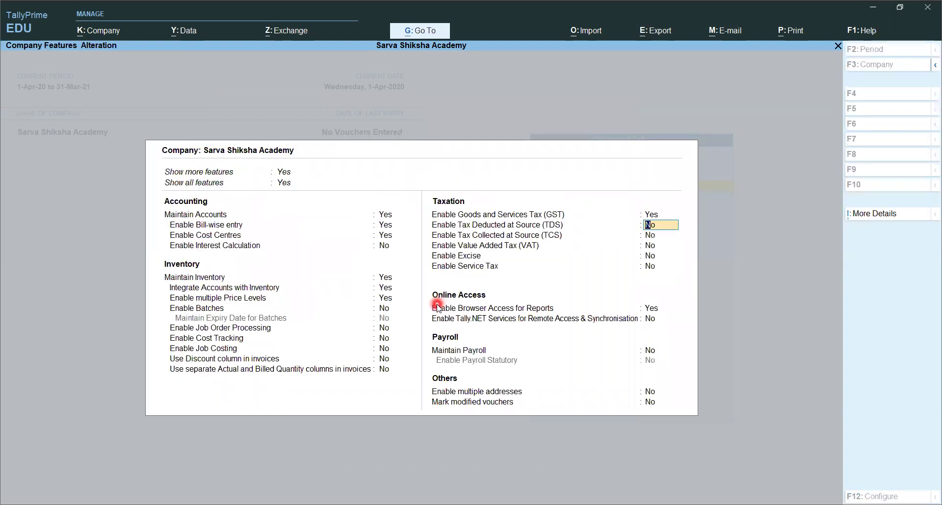
{"action": "key", "text": "ctrl+a"}
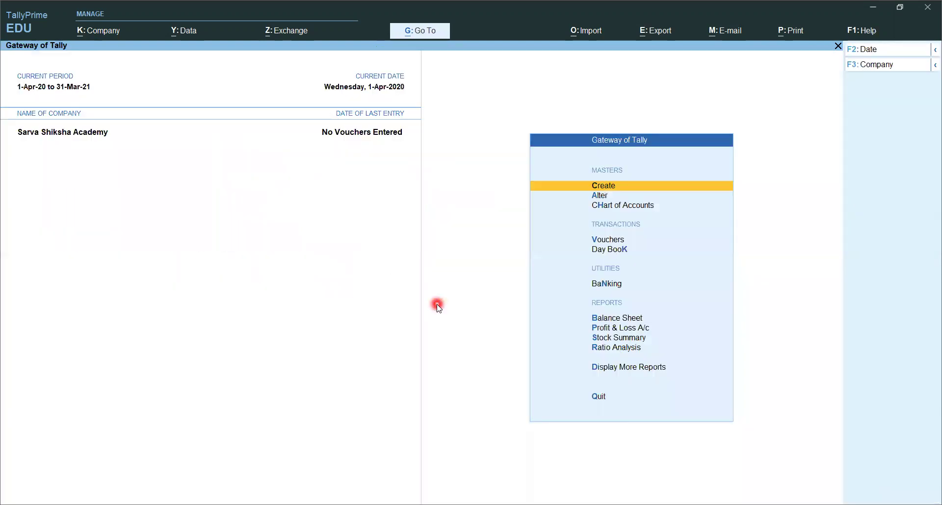
Start a purchase voucher with supplier invoice number pur/011 dated 1-Apr-20
{"action": "left_click", "coordinate": [615, 240]}
{"action": "left_click", "coordinate": [112, 77]}
{"action": "type", "text": "pur/011"}
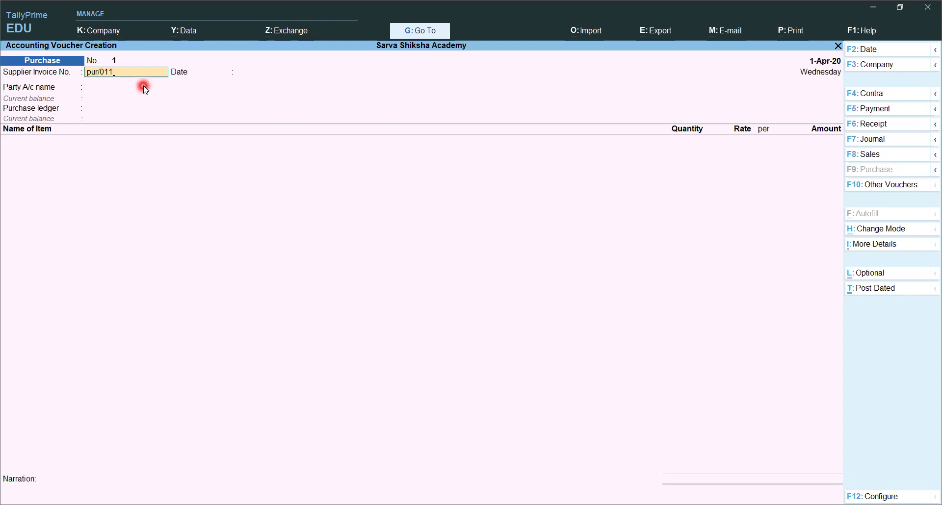
{"action": "key", "text": "Return"}
{"action": "key", "text": "Return"}
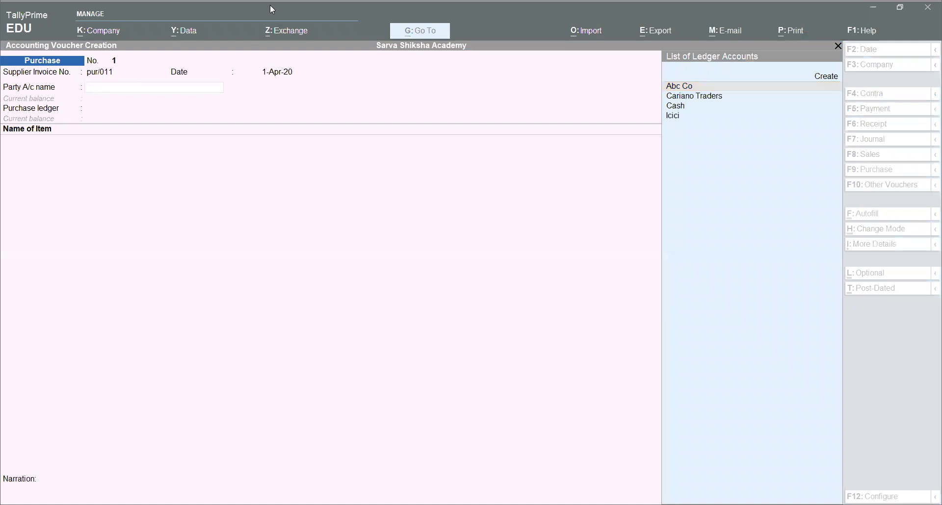
Select Abc Co as the purchase voucher's party account
{"action": "left_click", "coordinate": [97, 84]}
{"action": "left_click", "coordinate": [107, 89]}
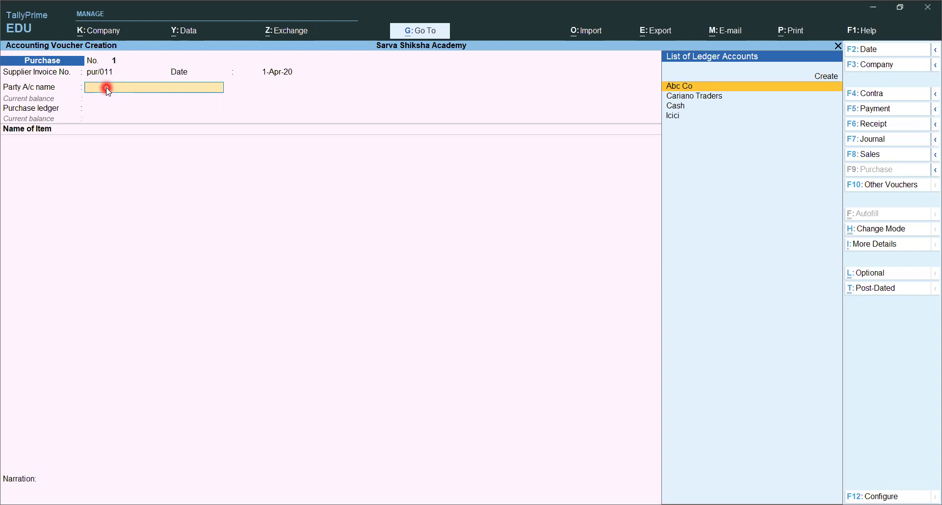
{"action": "key", "text": "Return"}
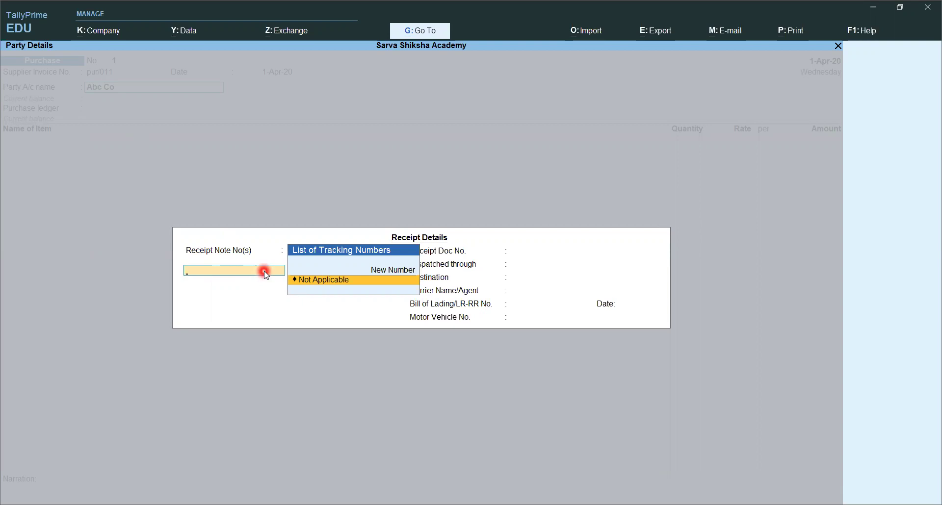
Set the receipt note number to Not Applicable and leave the remaining receipt details blank
{"action": "key", "text": "Return"}
{"action": "key", "text": "Return"}
{"action": "key", "text": "Return"}
{"action": "key", "text": "Return"}
{"action": "key", "text": "Return"}
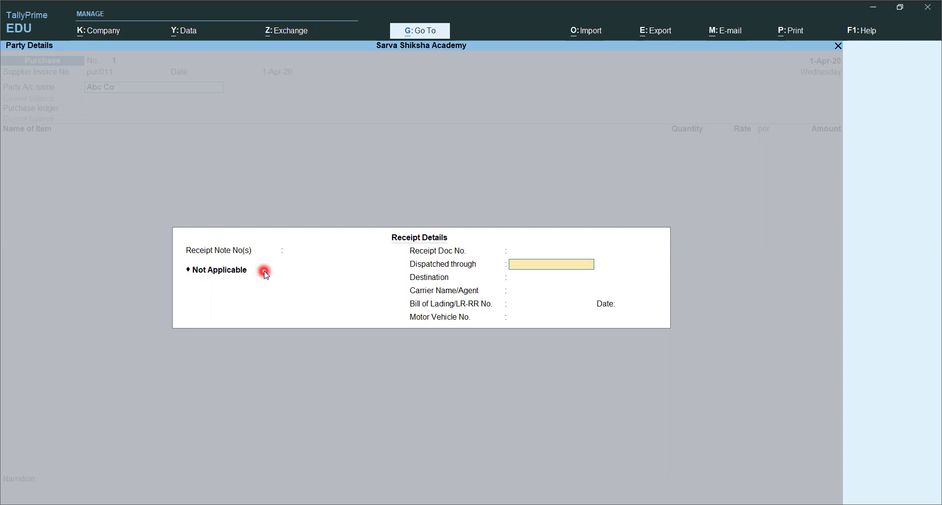
{"action": "key", "text": "Return"}
{"action": "key", "text": "Return"}
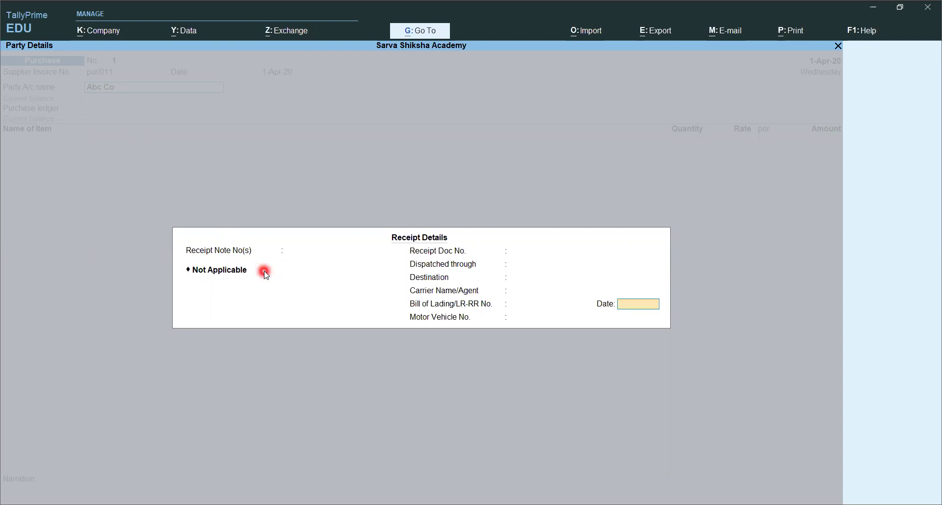
{"action": "key", "text": "Return"}
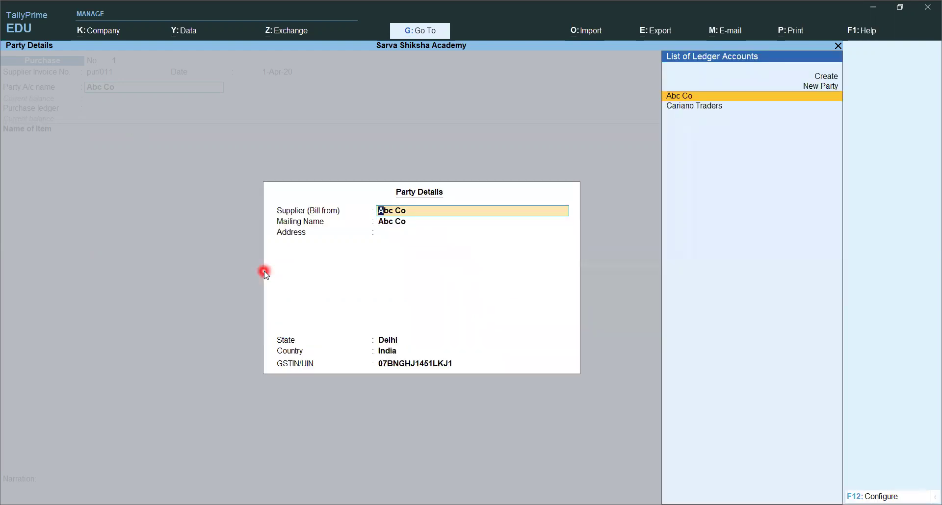
Accept the party details with Abc Co as supplier and mailing name, leaving the address blank
{"action": "key", "text": "Return"}
{"action": "key", "text": "Return"}
{"action": "key", "text": "Return"}
{"action": "key", "text": "Return"}
{"action": "key", "text": "Return"}
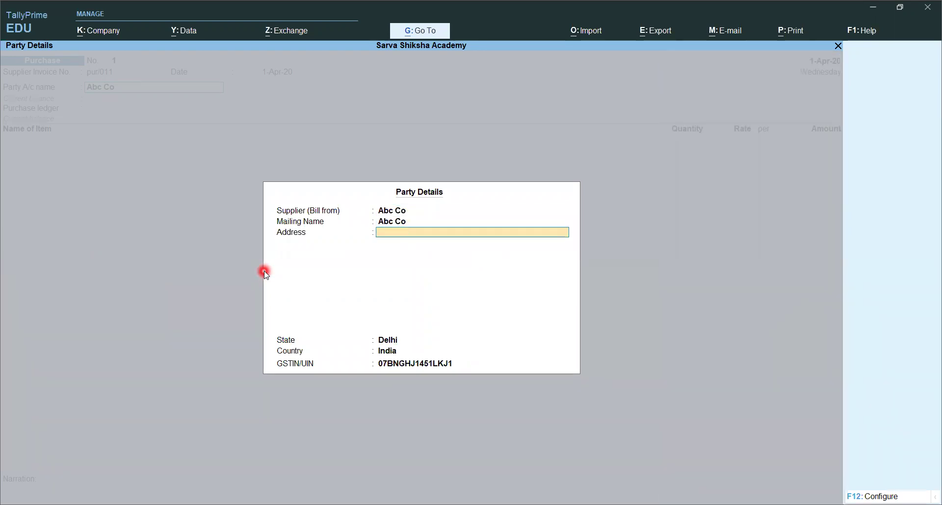
{"action": "key", "text": "Return"}
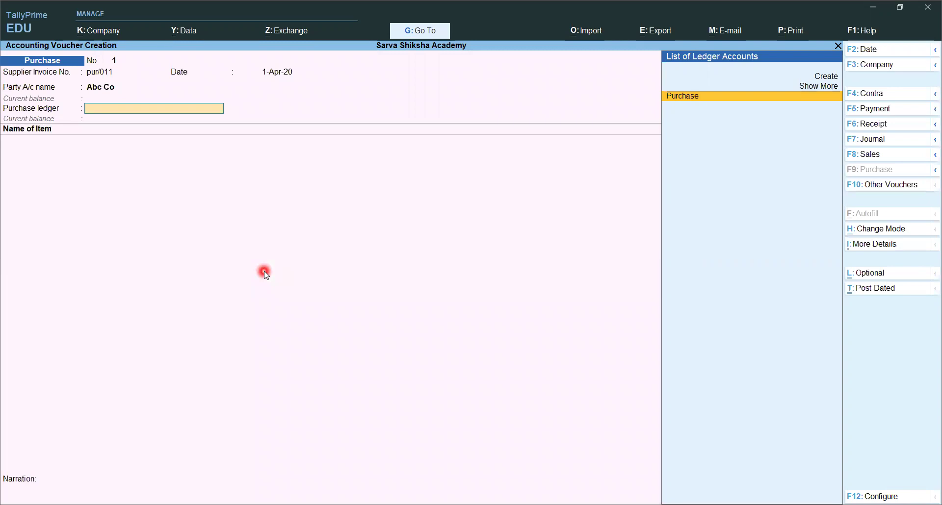
Choose Purchase as the purchase ledger and select Item 1 as the first stock item
{"action": "key", "text": "Return"}
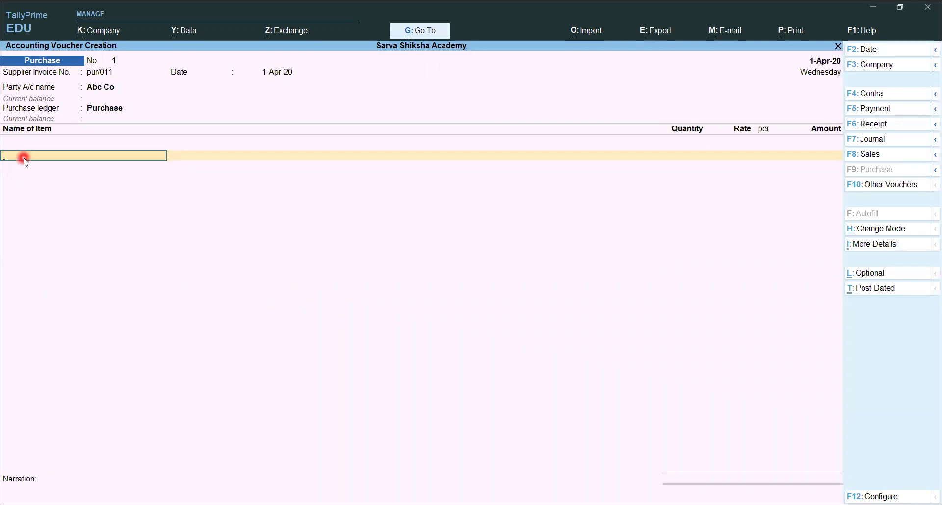
{"action": "type", "text": "It"}
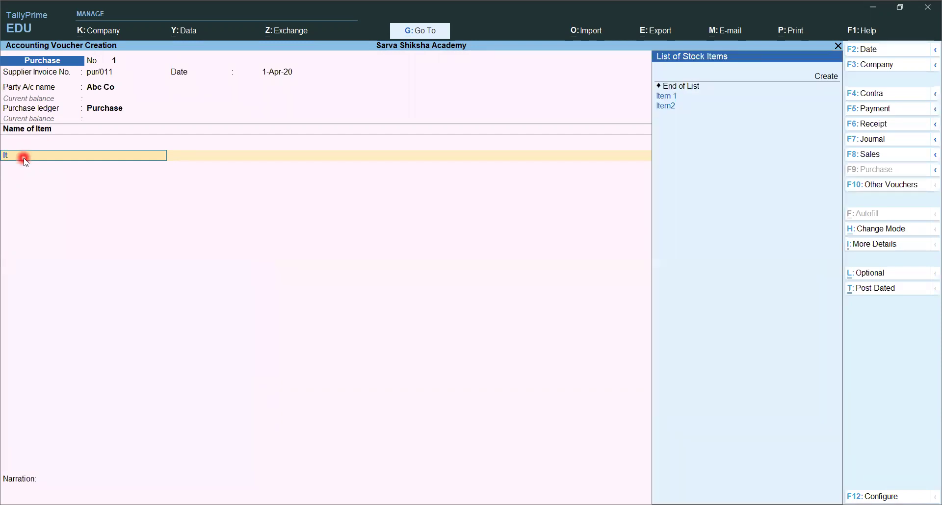
{"action": "key", "text": "Return"}
{"action": "key", "text": "Escape"}
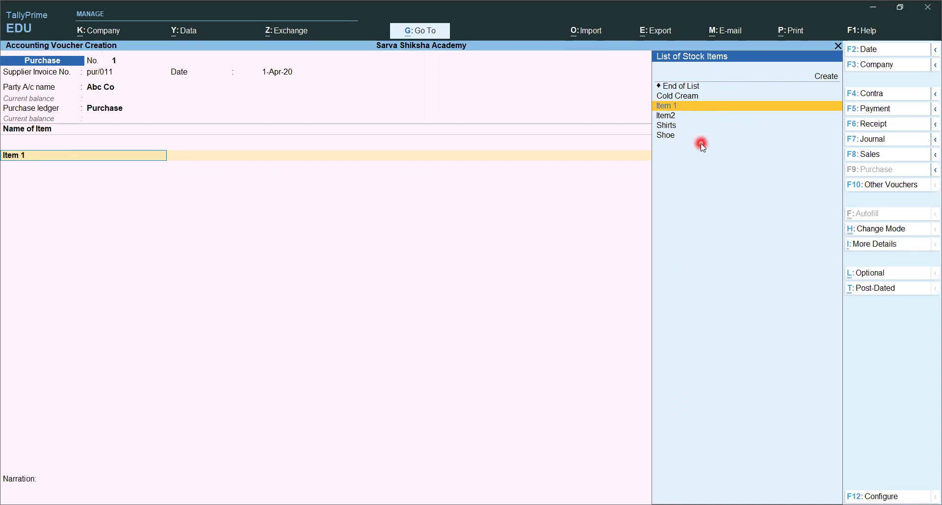
{"action": "key", "text": "Return"}
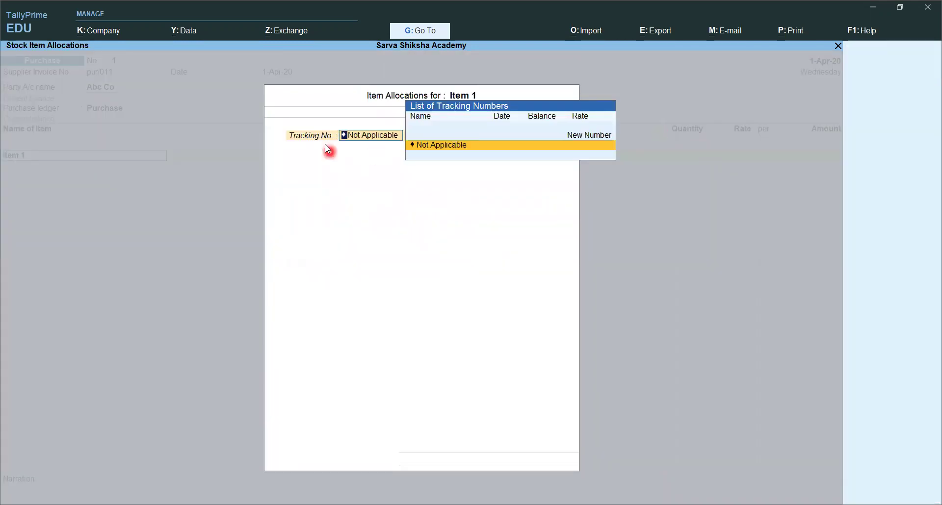
Allocate 100 pcs of Item 1 at a rate of 150, with tracking and order numbers set to Not Applicable
{"action": "key", "text": "Return"}
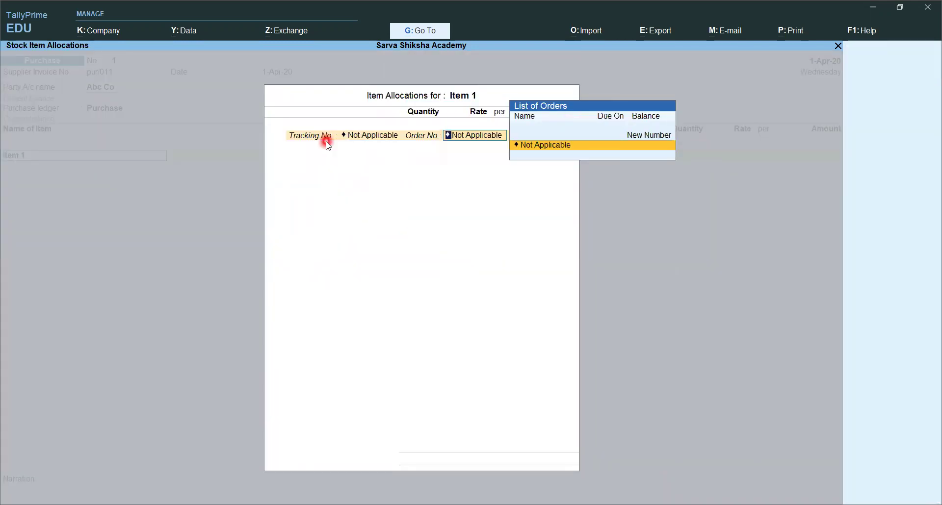
{"action": "key", "text": "Return"}
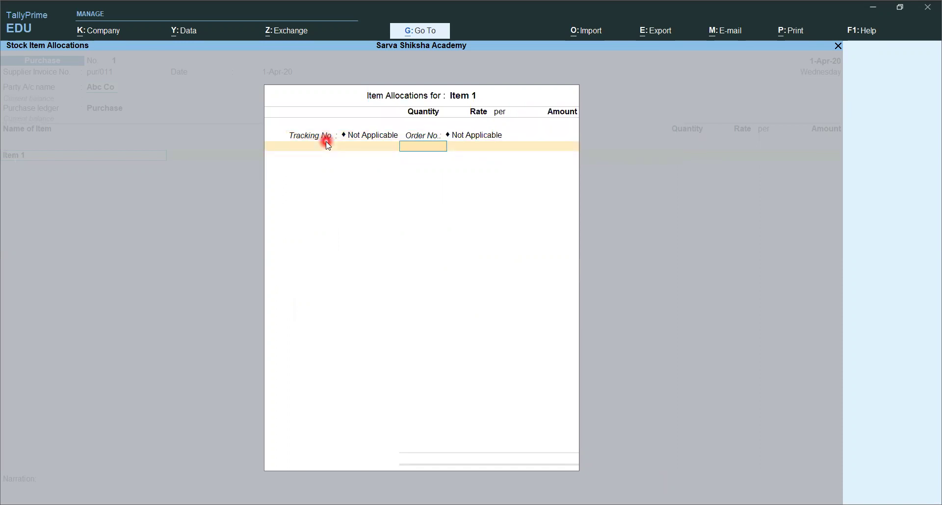
{"action": "type", "text": "100"}
{"action": "key", "text": "Return"}
{"action": "type", "text": "150"}
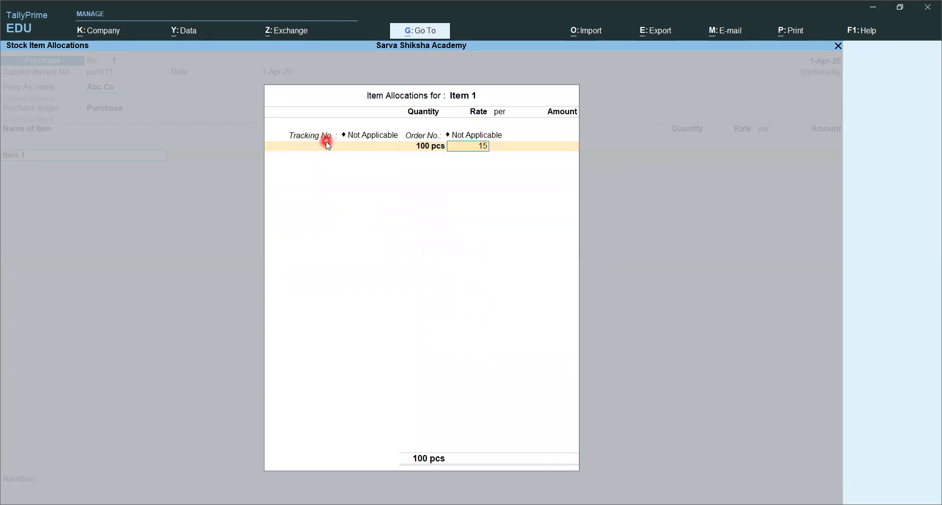
{"action": "key", "text": "Return"}
{"action": "key", "text": "Return"}
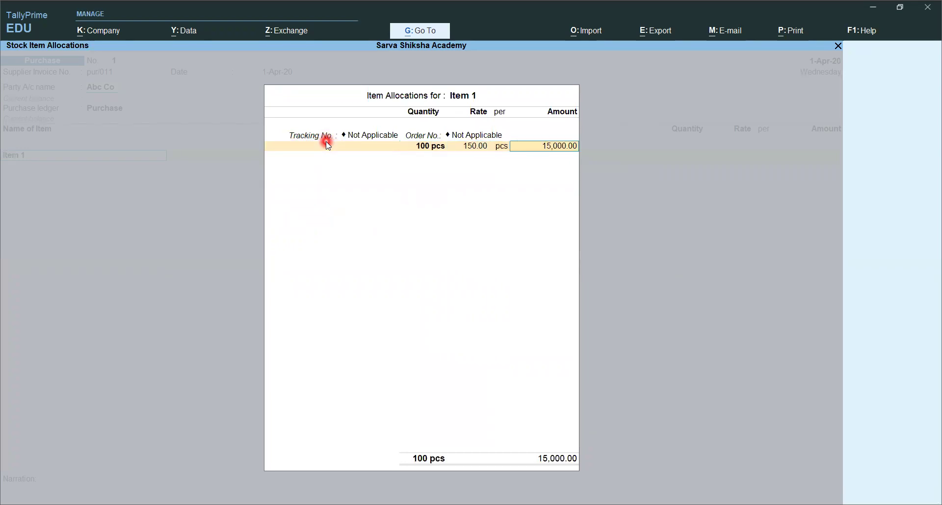
{"action": "key", "text": "Return"}
{"action": "key", "text": "Return"}
{"action": "key", "text": "Return"}
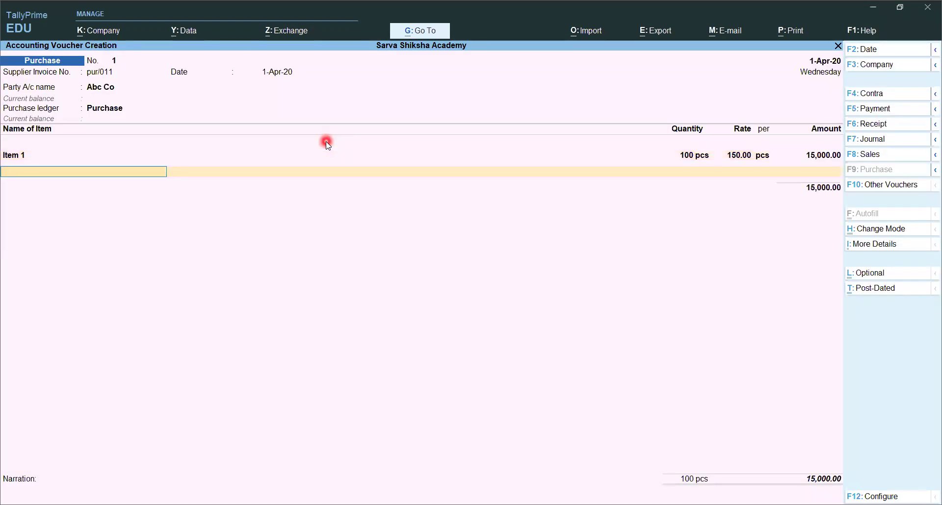
Add Item2 to the voucher with 200 pcs at a rate of 150, keeping tracking and order numbers Not Applicable
{"action": "type", "text": "It"}
{"action": "key", "text": "Down"}
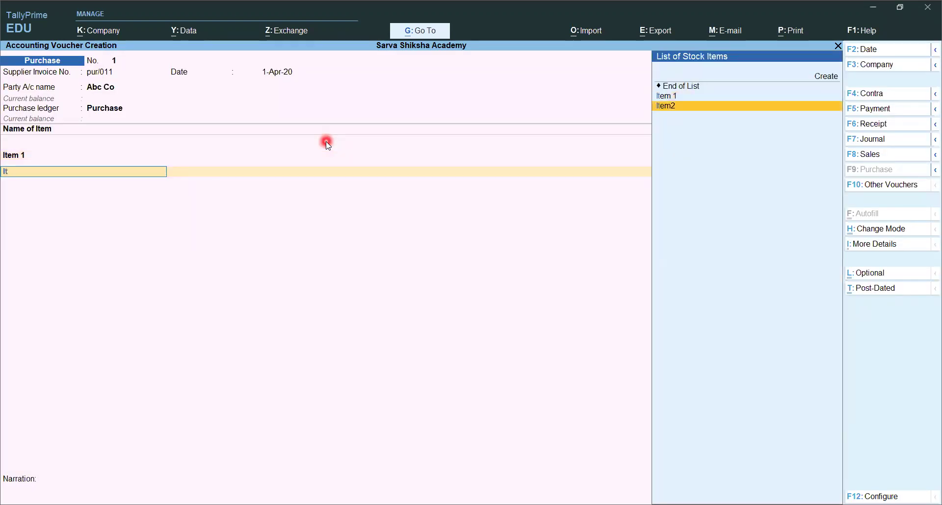
{"action": "key", "text": "Return"}
{"action": "key", "text": "Return"}
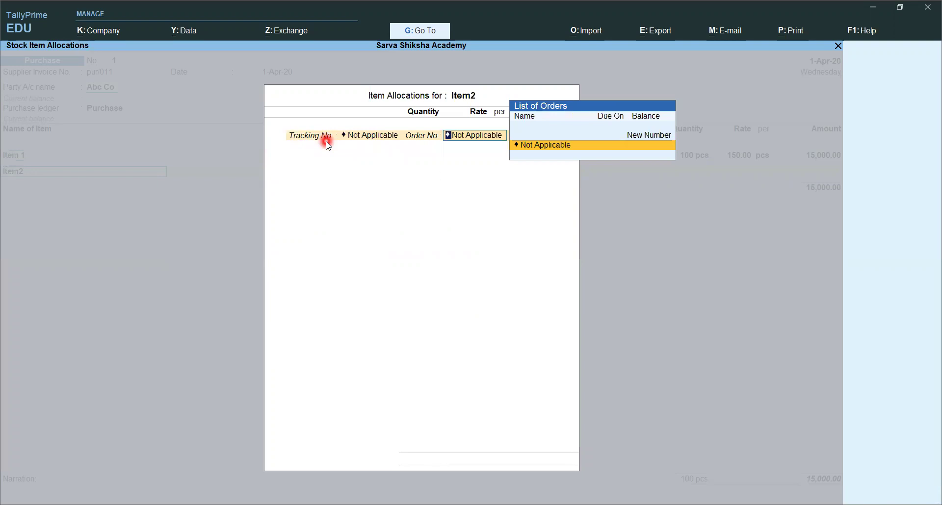
{"action": "key", "text": "Return"}
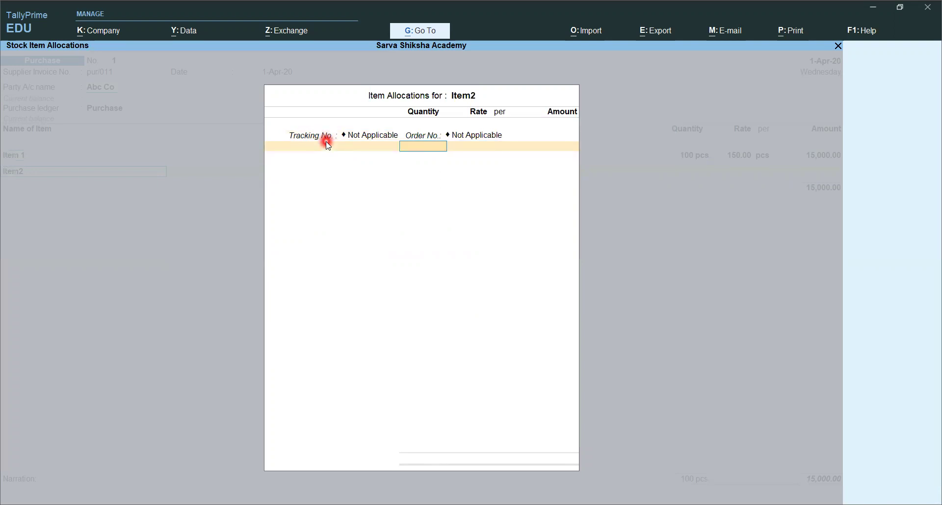
{"action": "type", "text": "200"}
{"action": "key", "text": "Return"}
{"action": "type", "text": "150"}
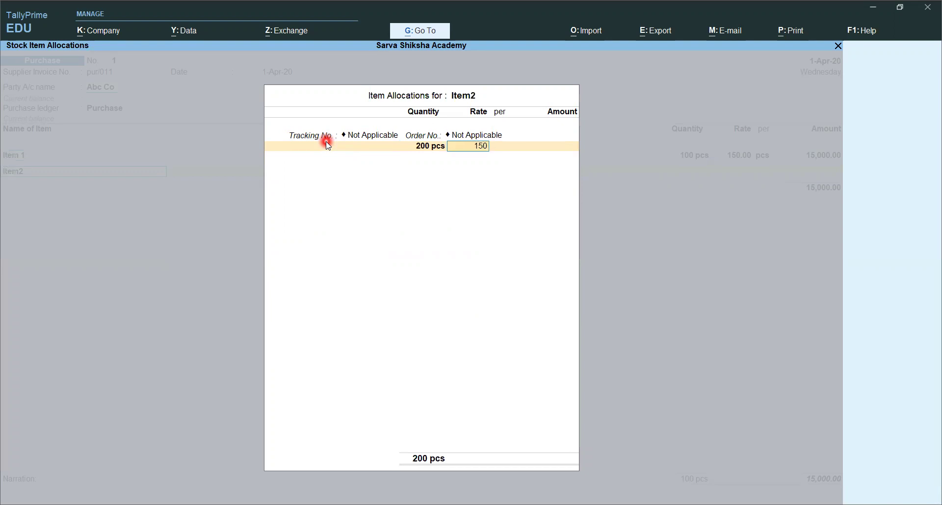
{"action": "key", "text": "Return"}
{"action": "key", "text": "Return"}
{"action": "key", "text": "Return"}
{"action": "key", "text": "Return"}
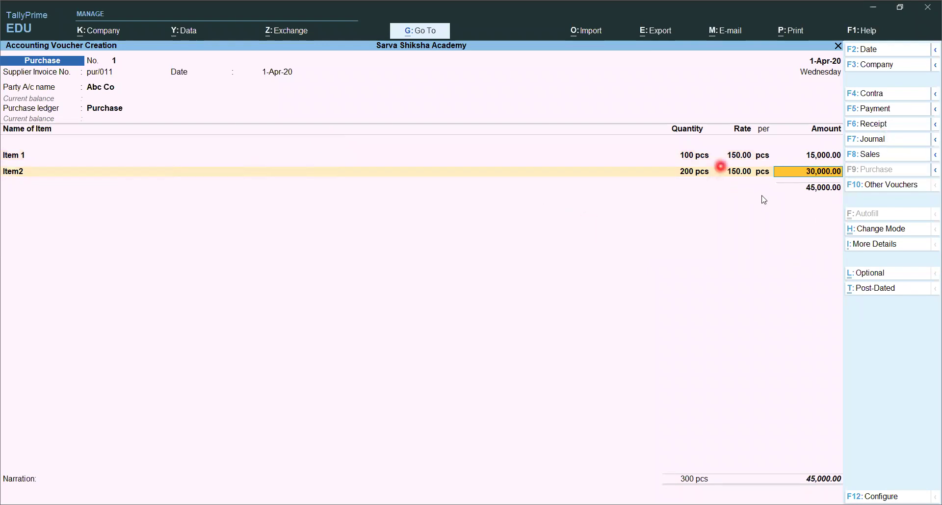
End the stock item list after Item2 and add the Cgst ledger below the items
{"action": "key", "text": "Return"}
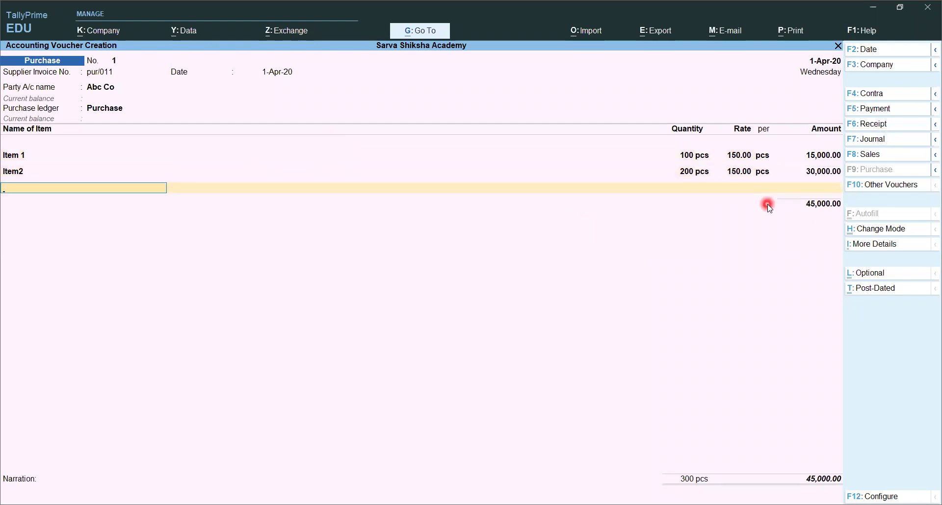
{"action": "key", "text": "BackSpace"}
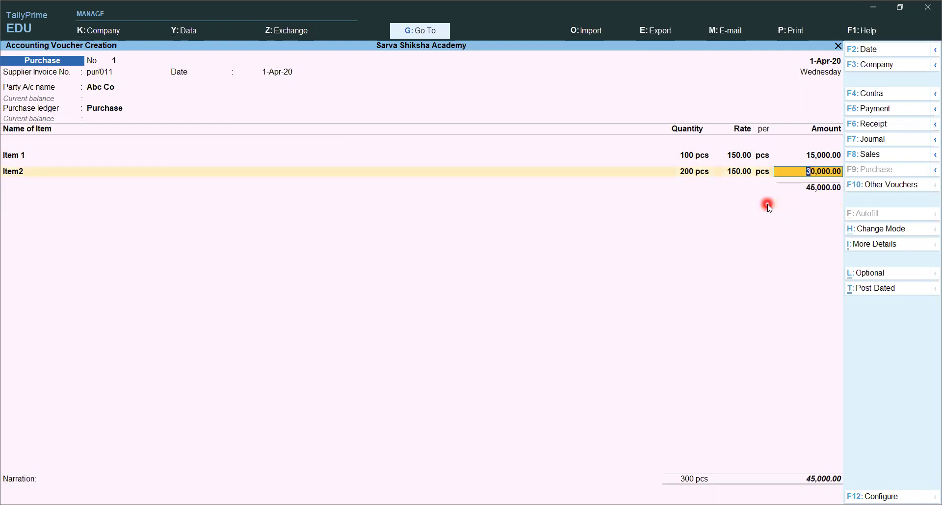
{"action": "key", "text": "Return"}
{"action": "key", "text": "Return"}
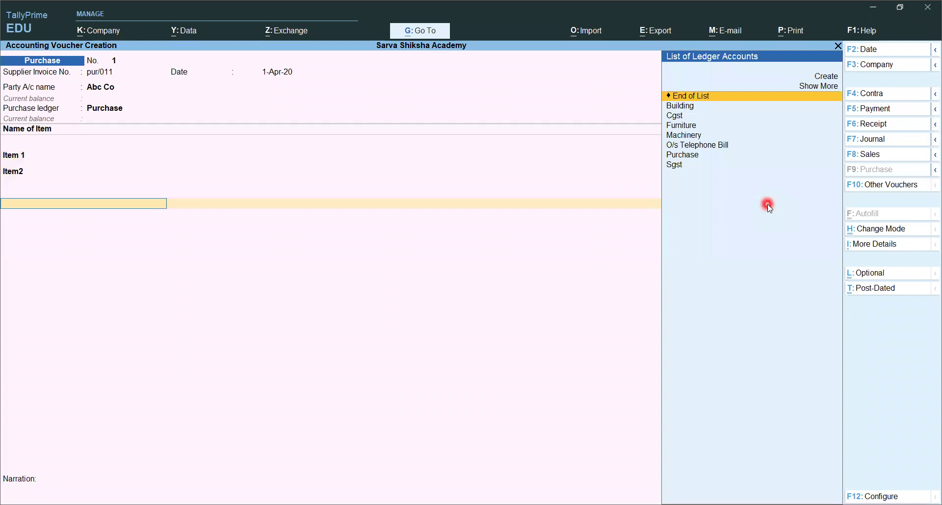
{"action": "type", "text": "cg"}
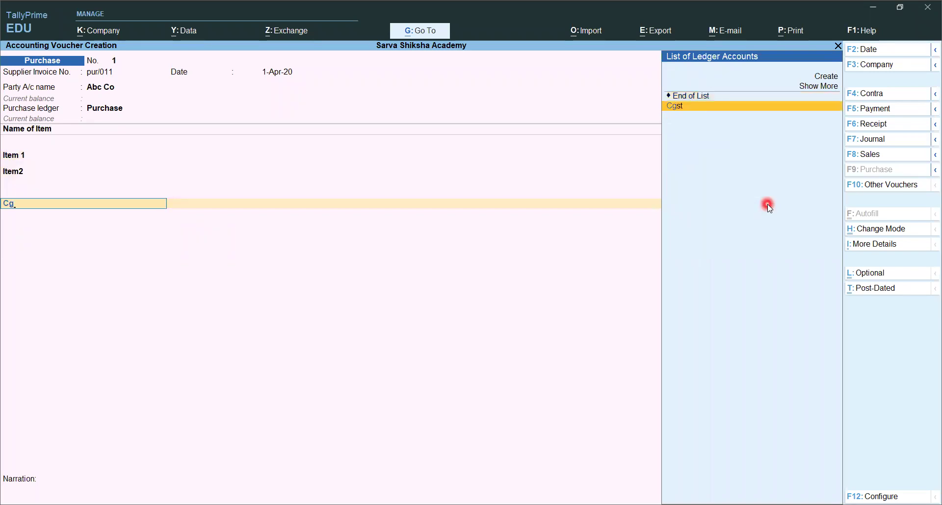
{"action": "key", "text": "Return"}
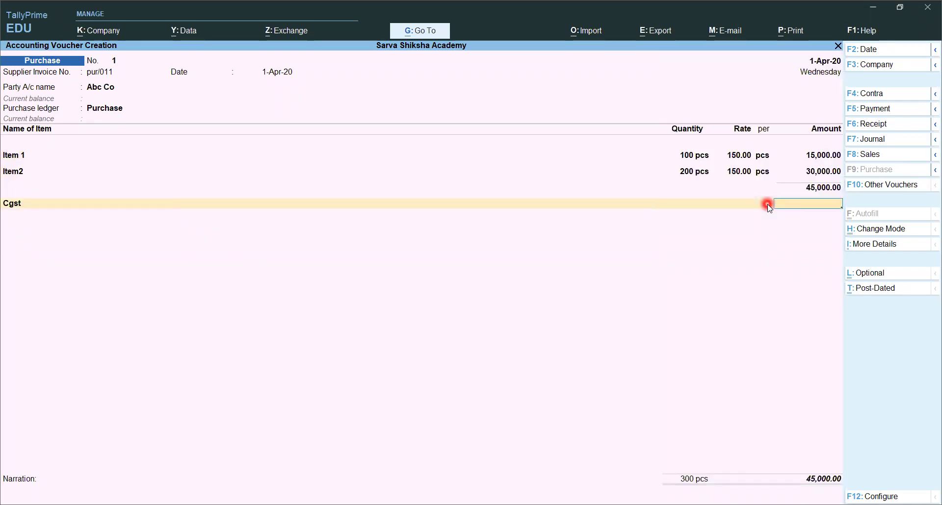
Alter the Cgst ledger from within the voucher, keeping it under Duties & Taxes and setting its type of duty/tax to GST
{"action": "key", "text": "BackSpace"}
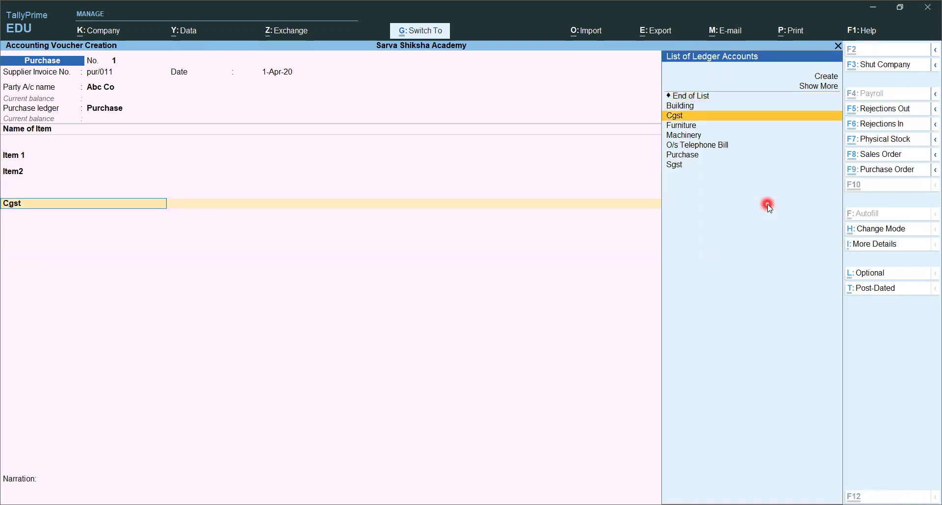
{"action": "key", "text": "ctrl+Return"}
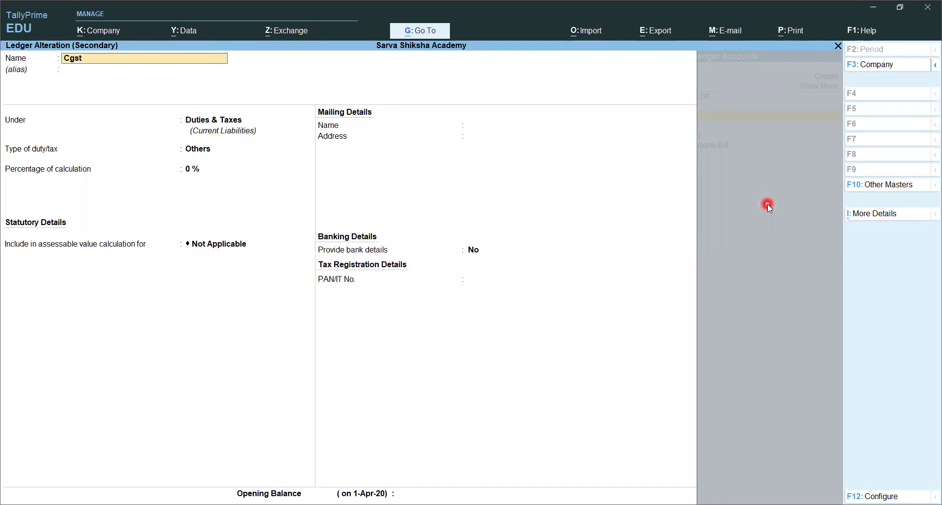
{"action": "key", "text": "Return"}
{"action": "key", "text": "Return"}
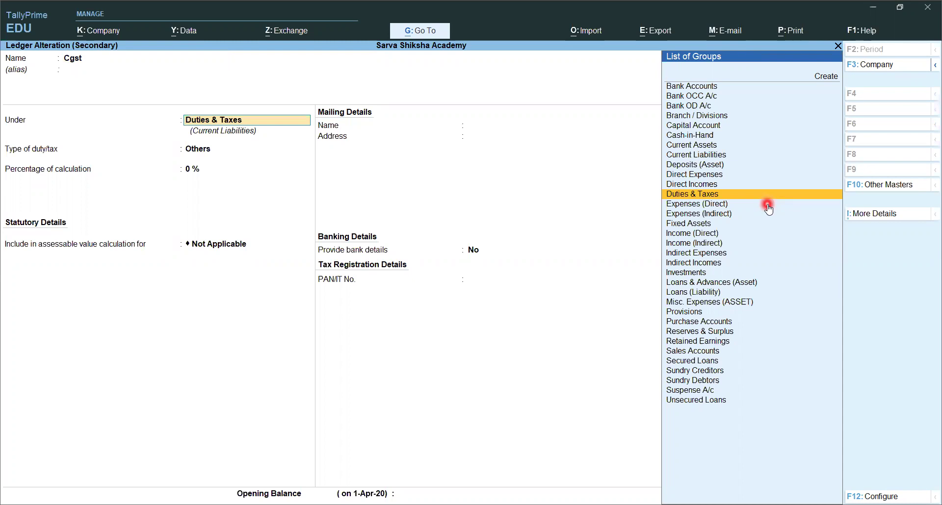
{"action": "key", "text": "Return"}
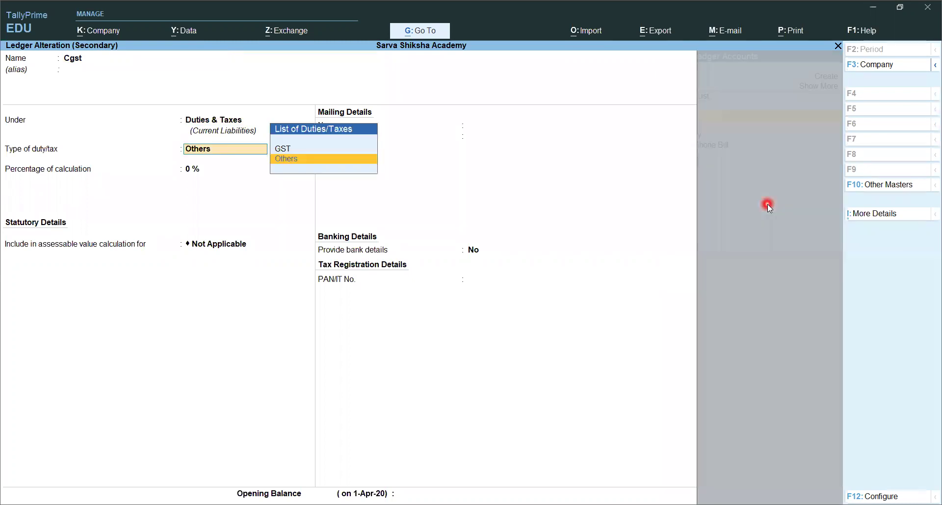
{"action": "key", "text": "Up"}
{"action": "key", "text": "Return"}
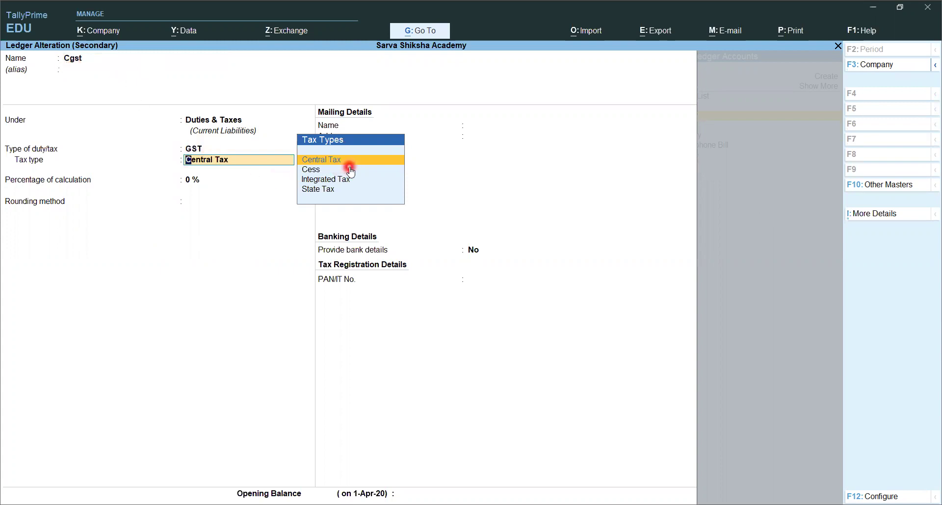
Set the Cgst ledger's tax type to Central Tax with rounding Not Applicable, and save the ledger
{"action": "key", "text": "Return"}
{"action": "key", "text": "Return"}
{"action": "key", "text": "Return"}
{"action": "key", "text": "Return"}
{"action": "key", "text": "Return"}
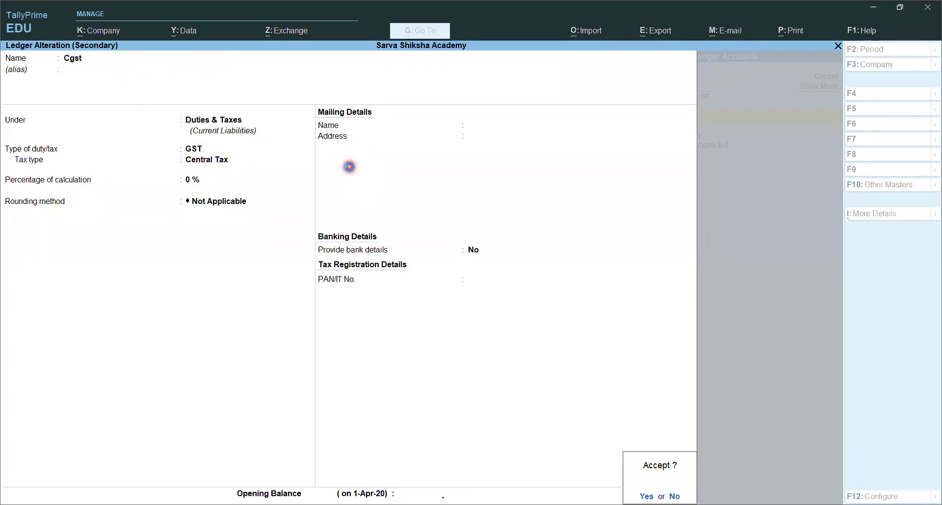
{"action": "key", "text": "Return"}
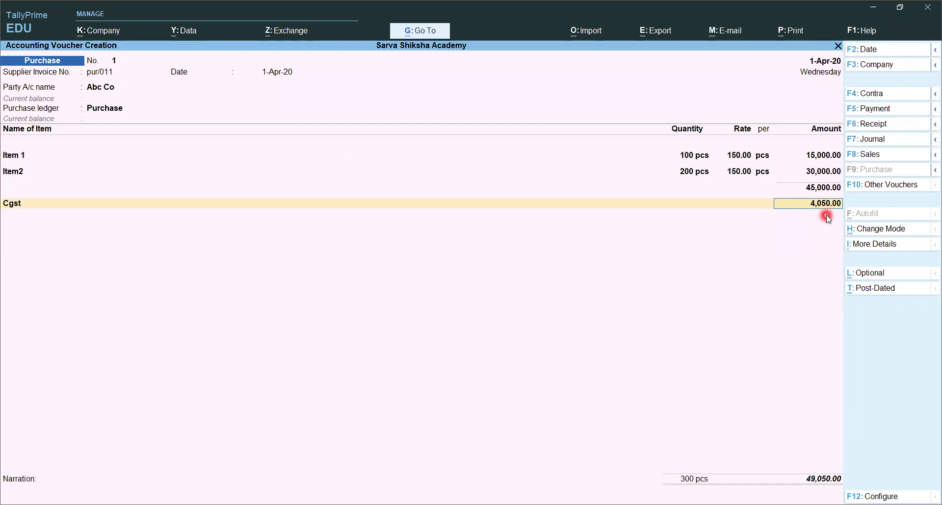
Accept the calculated Cgst amount and add the Sgst ledger to the voucher
{"action": "key", "text": "Return"}
{"action": "type", "text": "sg"}
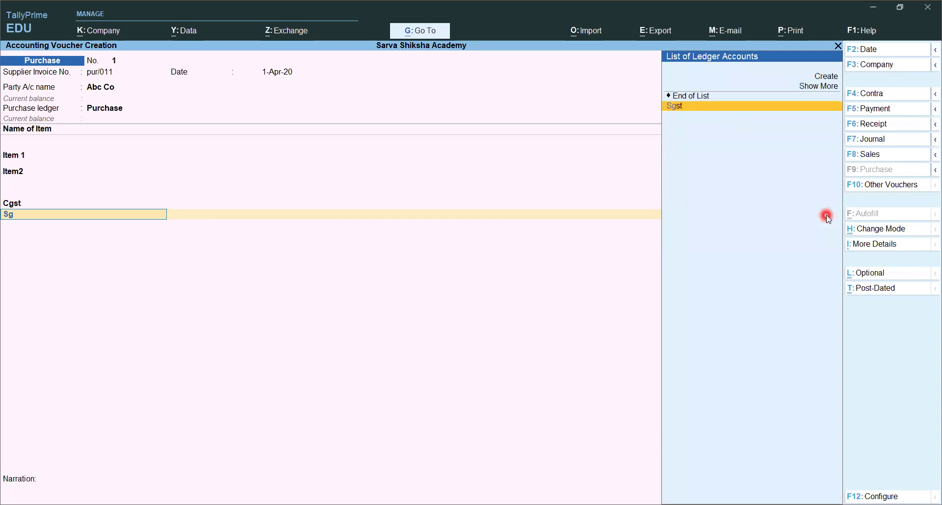
{"action": "key", "text": "Return"}
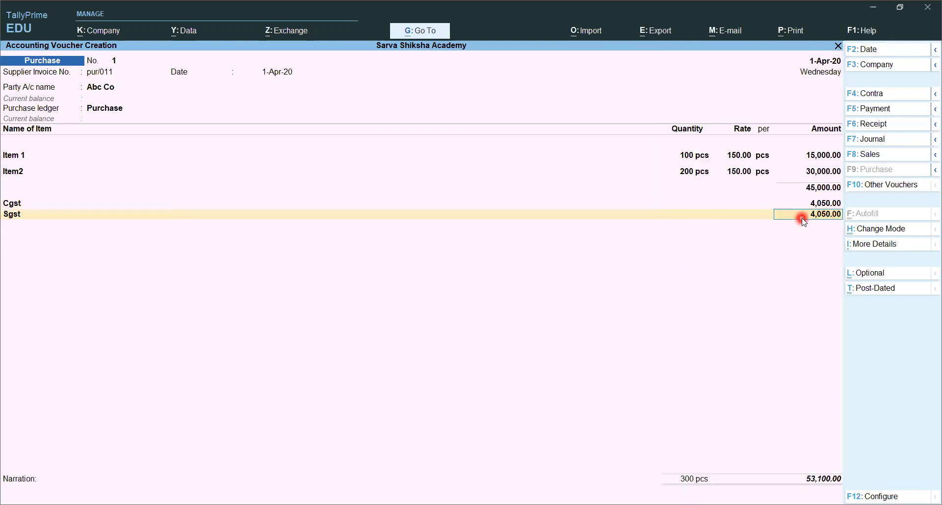
Check the Sgst ledger's duty type, tax type and calculation percentage, and leave the ledger without altering it
{"action": "key", "text": "BackSpace"}
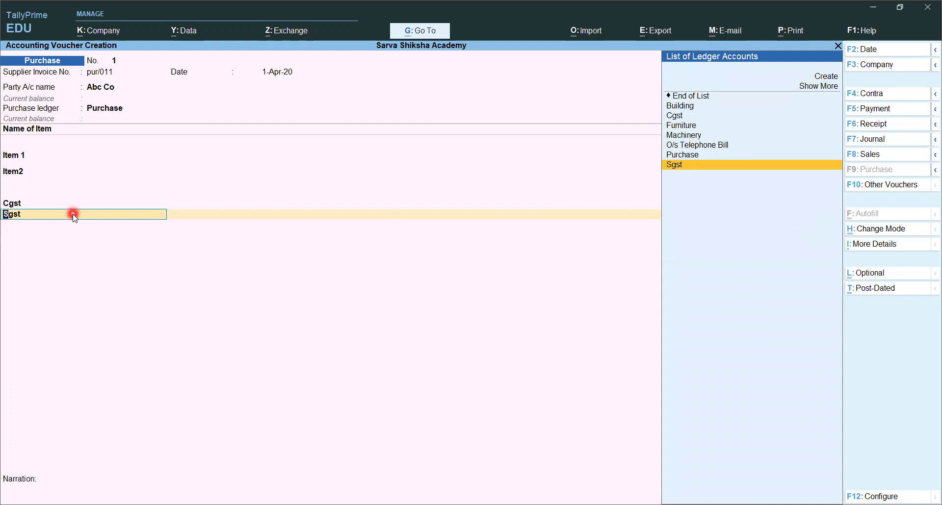
{"action": "key", "text": "ctrl+Return"}
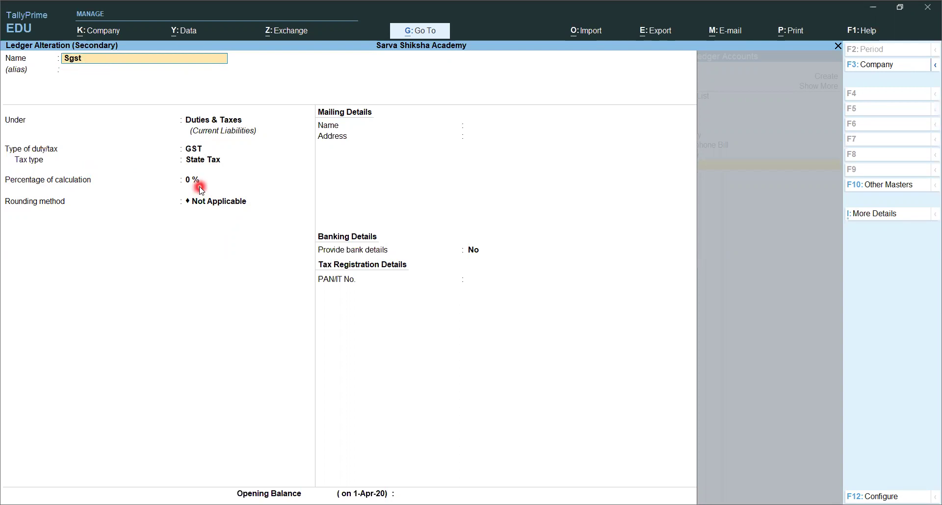
{"action": "key", "text": "BackSpace"}
{"action": "key", "text": "Escape"}
{"action": "key", "text": "y"}
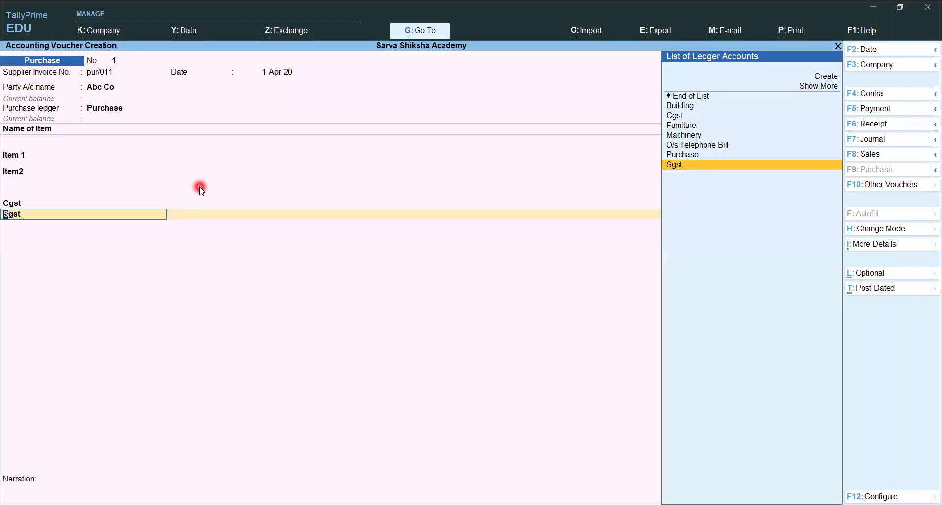
View the additional details available for the Sgst ledger line and close the list
{"action": "key", "text": "Return"}
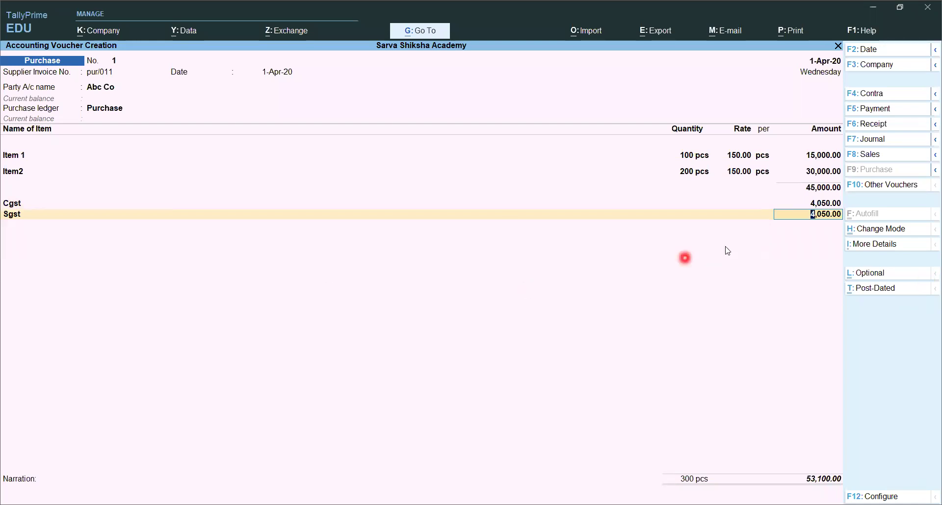
{"action": "left_click", "coordinate": [871, 244]}
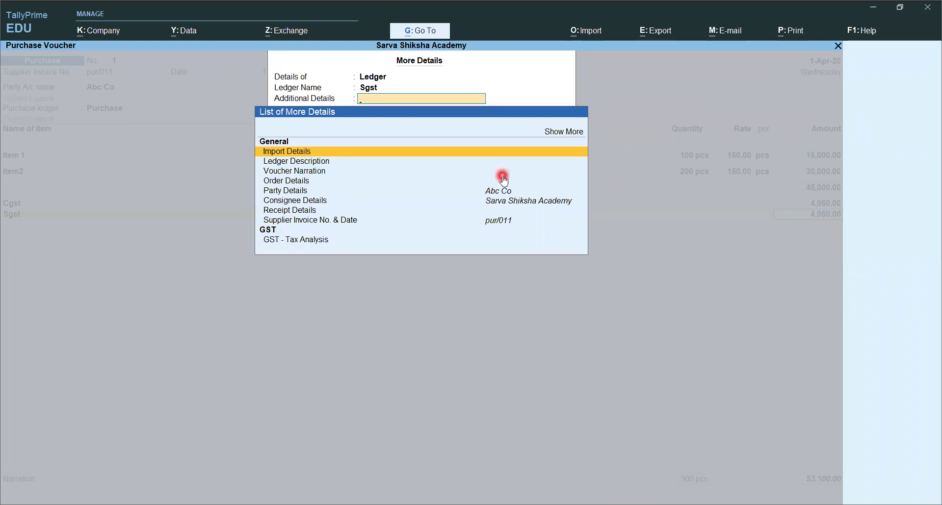
{"action": "key", "text": "Escape"}
Accept the Sgst amount, end the ledger list, and save the purchase voucher with a blank narration
{"action": "key", "text": "Return"}
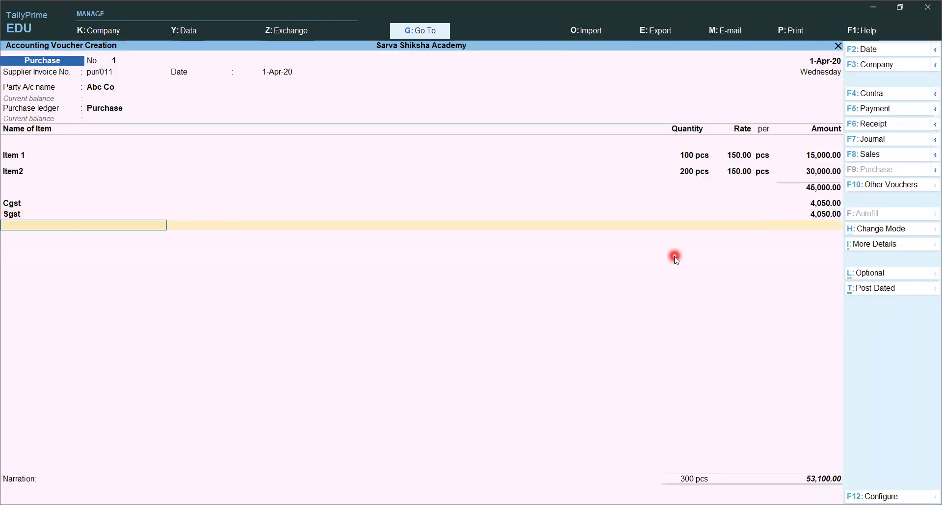
{"action": "key", "text": "Return"}
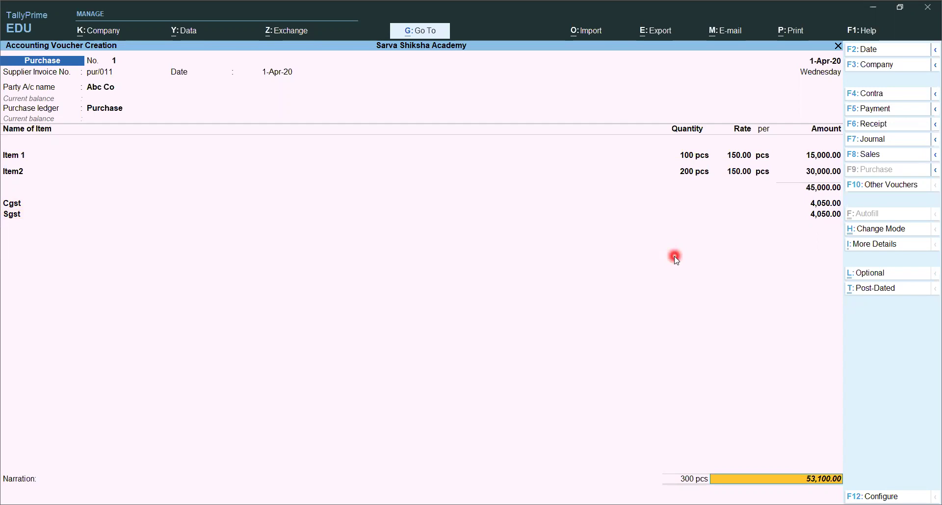
{"action": "key", "text": "Return"}
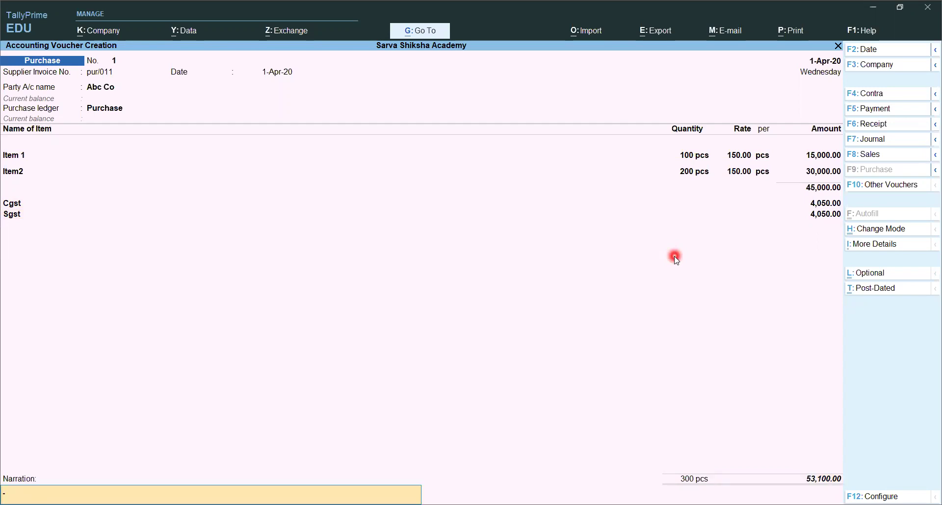
{"action": "key", "text": "Return"}
{"action": "key", "text": "Return"}
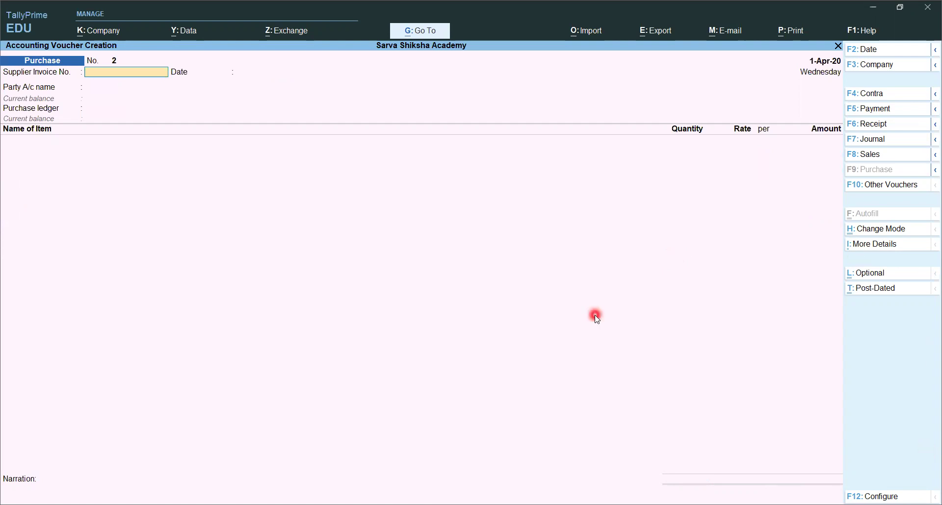
{"action": "key", "text": "Return"}
{"action": "key", "text": "Return"}
{"action": "key", "text": "Return"}
{"action": "key", "text": "Escape"}
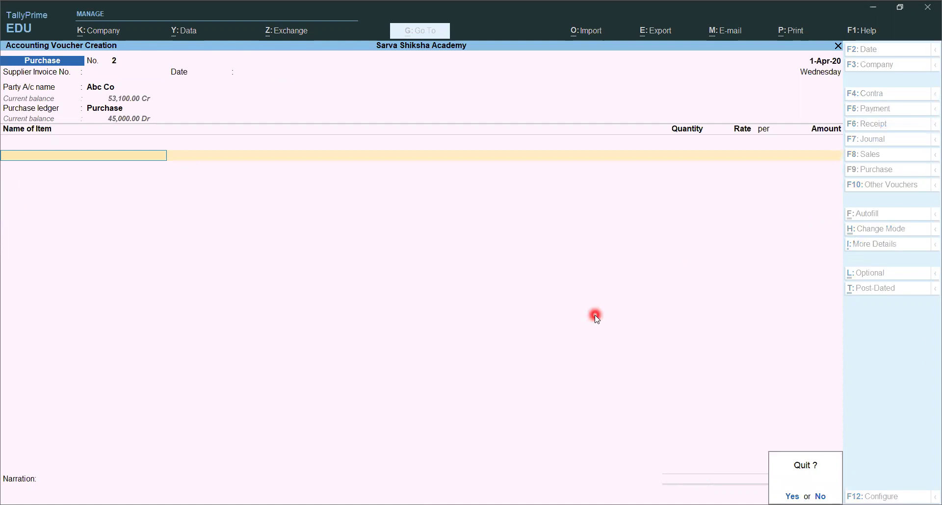
{"action": "key", "text": "y"}
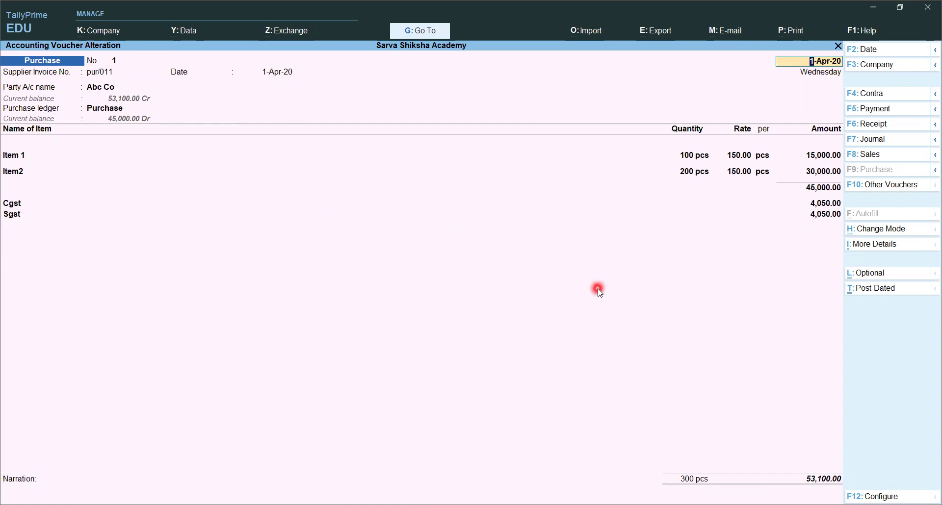
Open the print preview of the current purchase voucher's invoice
{"action": "key", "text": "alt+p"}
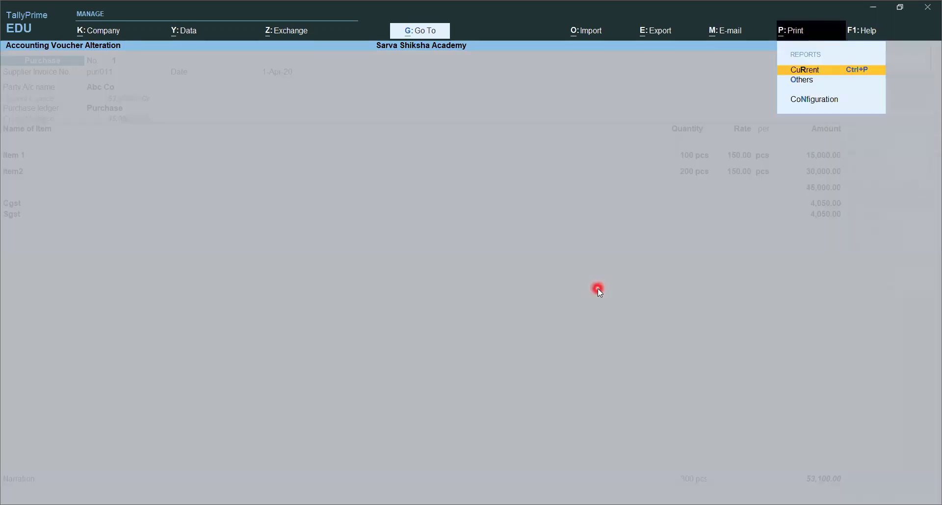
{"action": "key", "text": "Return"}
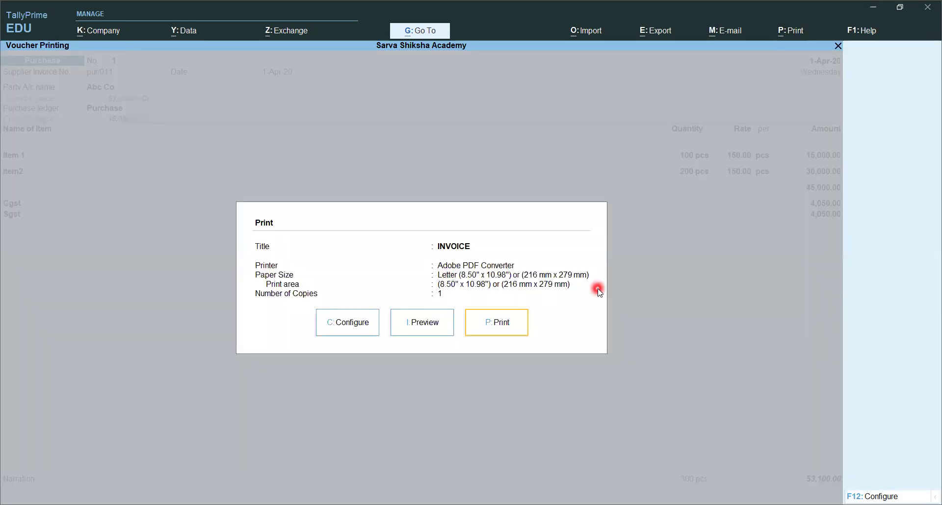
{"action": "key", "text": "Left"}
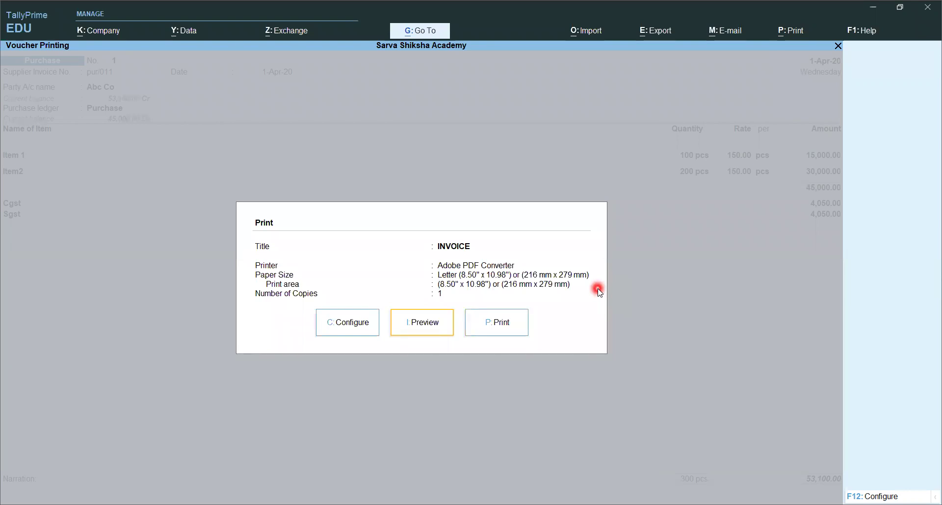
{"action": "left_click", "coordinate": [423, 325]}
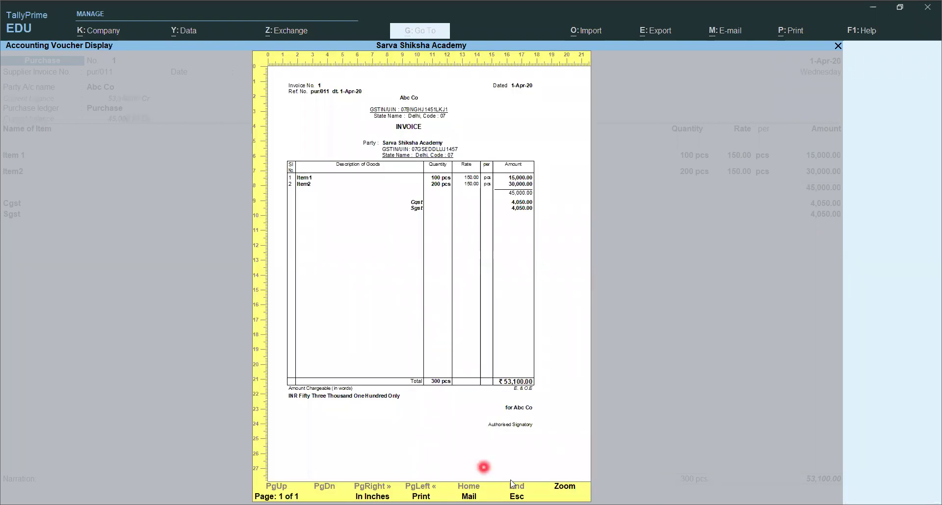
Enlarge the invoice preview, examine its party details, items, Cgst and Sgst amounts and total, and return to the voucher
{"action": "left_click", "coordinate": [562, 490]}
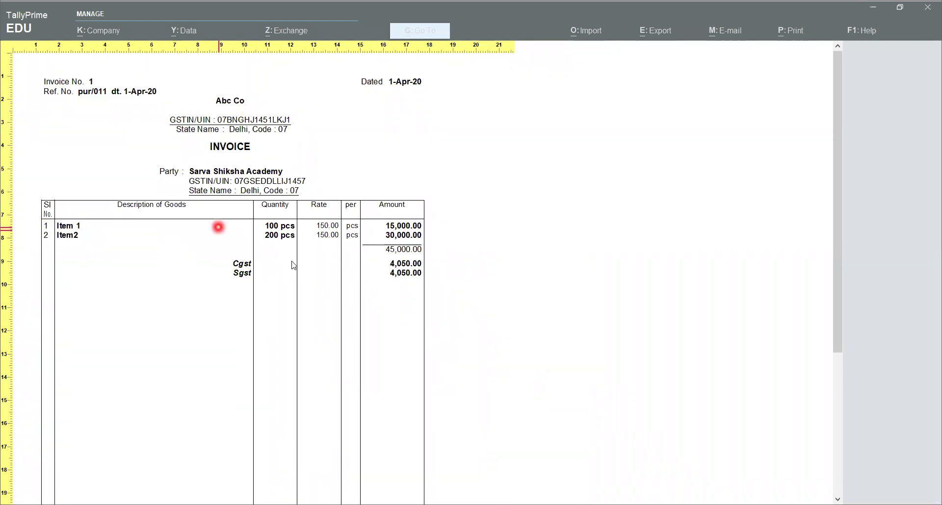
{"action": "scroll", "coordinate": [265, 283], "scroll_direction": "down", "scroll_amount": 3}
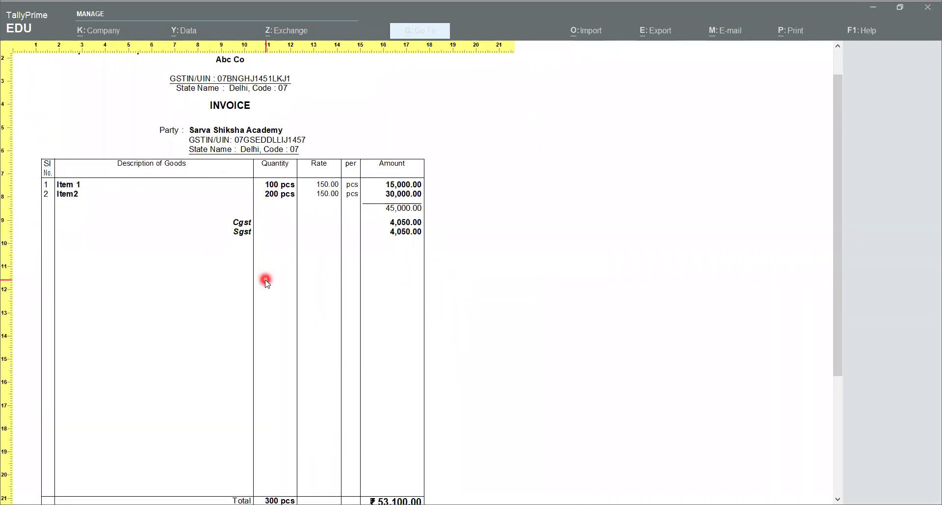
{"action": "scroll", "coordinate": [266, 283], "scroll_direction": "down", "scroll_amount": 10}
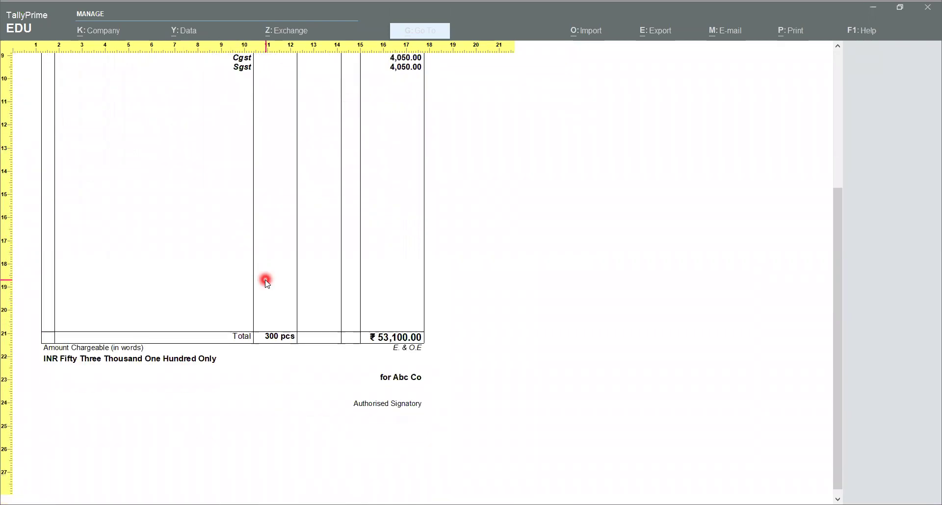
{"action": "scroll", "coordinate": [261, 347], "scroll_direction": "up", "scroll_amount": 11}
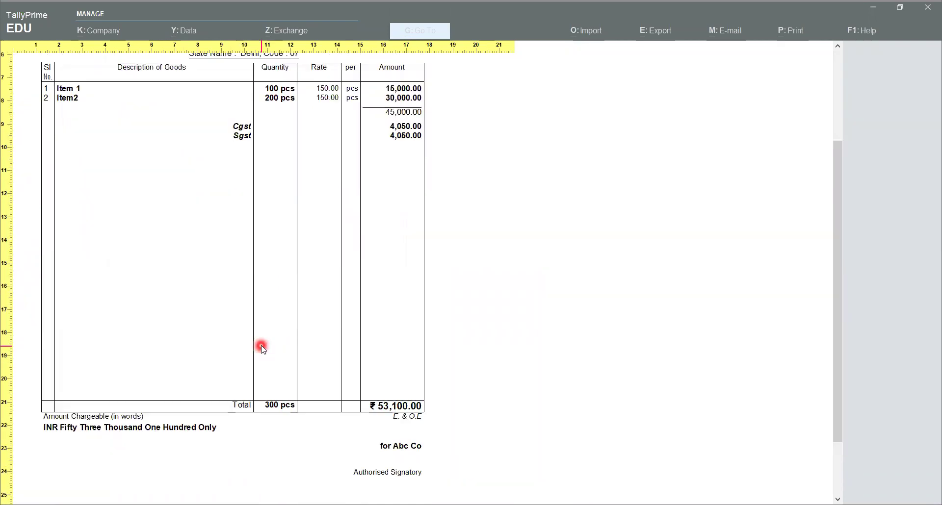
{"action": "scroll", "coordinate": [261, 347], "scroll_direction": "up", "scroll_amount": 3}
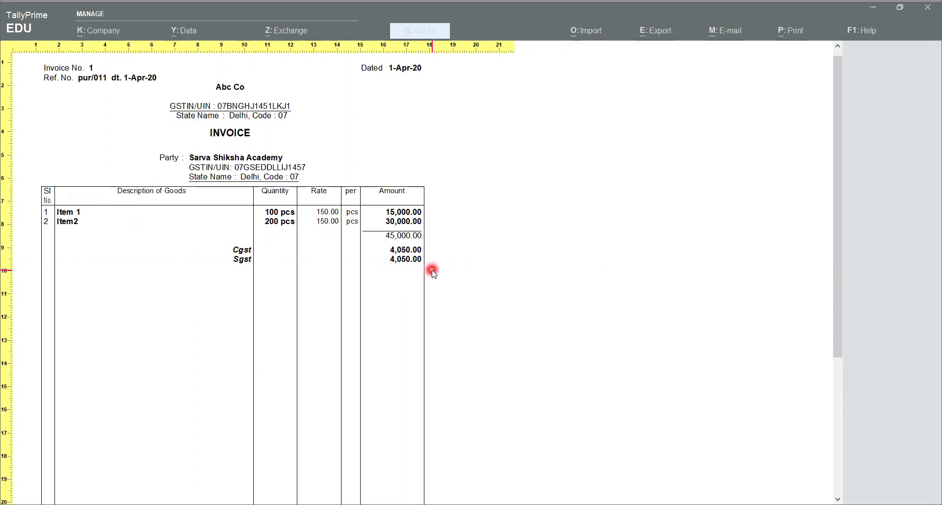
{"action": "key", "text": "Escape"}
{"action": "key", "text": "Escape"}
{"action": "key", "text": "Escape"}
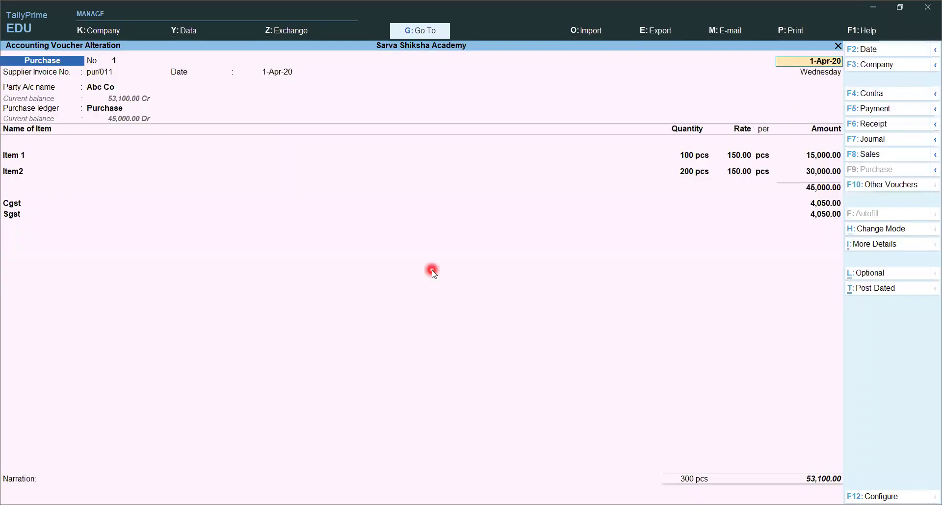
{"action": "left_click", "coordinate": [244, 240]}
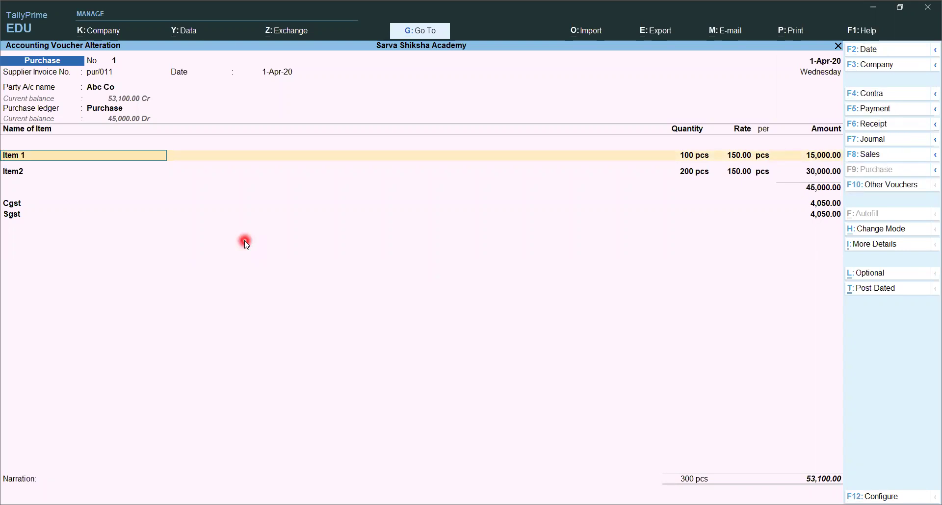
{"action": "key", "text": "alt"}
{"action": "left_click", "coordinate": [875, 293]}
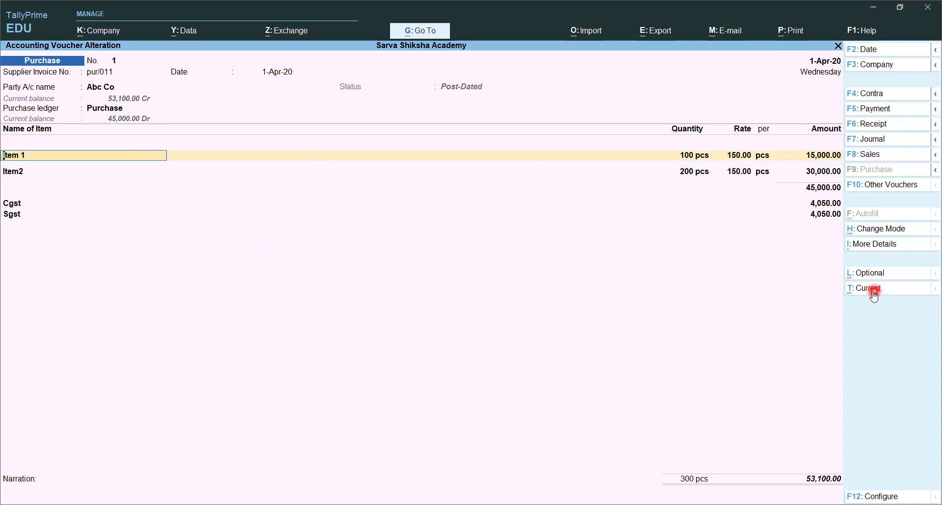
{"action": "left_click", "coordinate": [869, 296]}
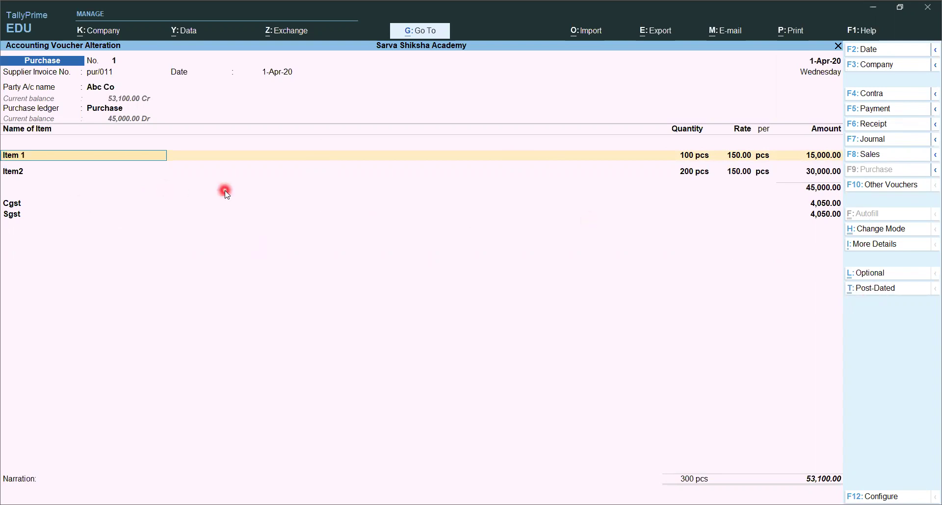
Save the purchase voucher, leave the blank purchase entry, and open a new Sales voucher
{"action": "key", "text": "ctrl"}
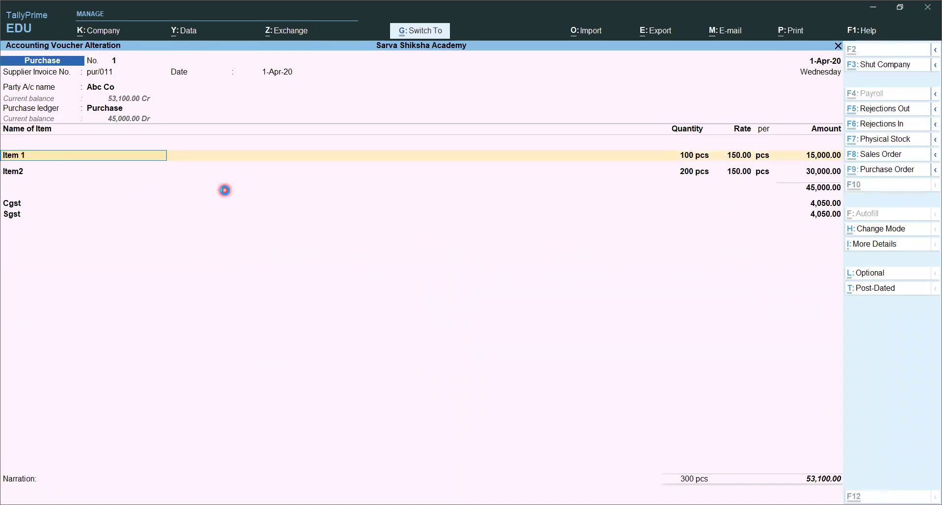
{"action": "key", "text": "ctrl+a"}
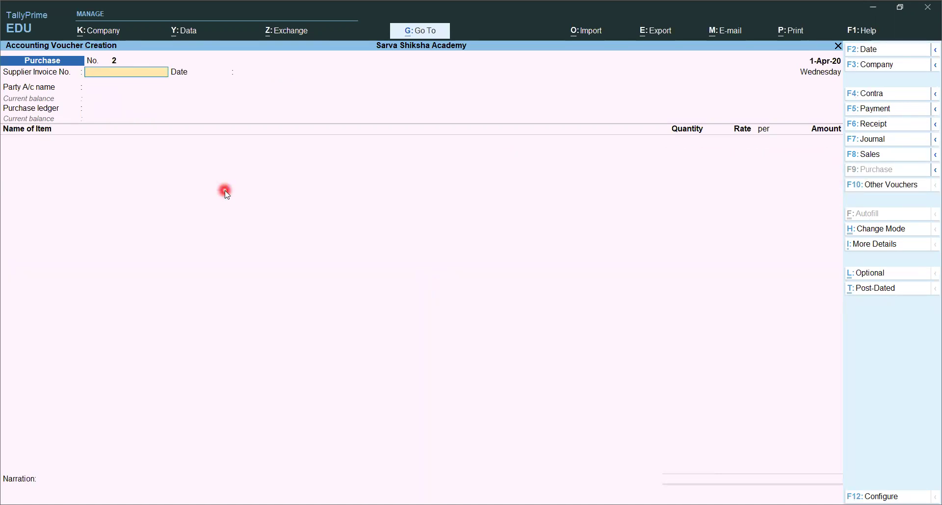
{"action": "key", "text": "Escape"}
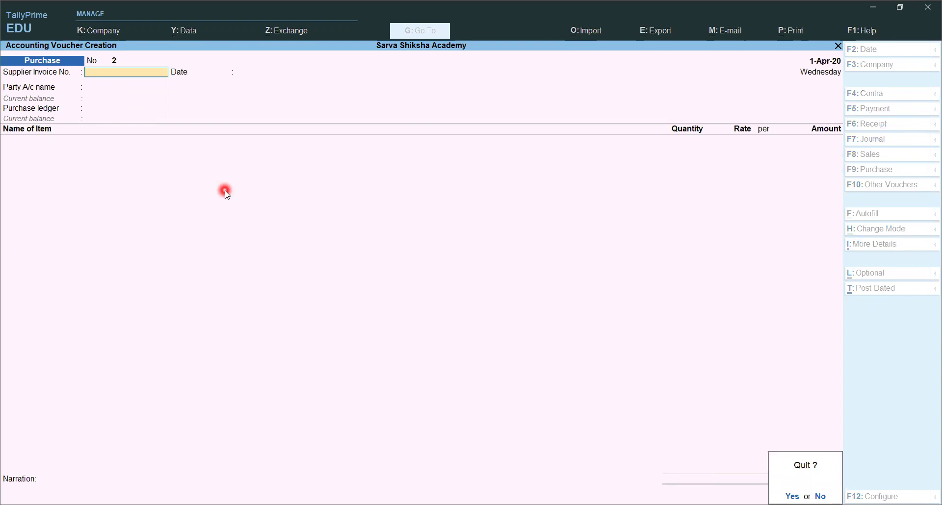
{"action": "key", "text": "Return"}
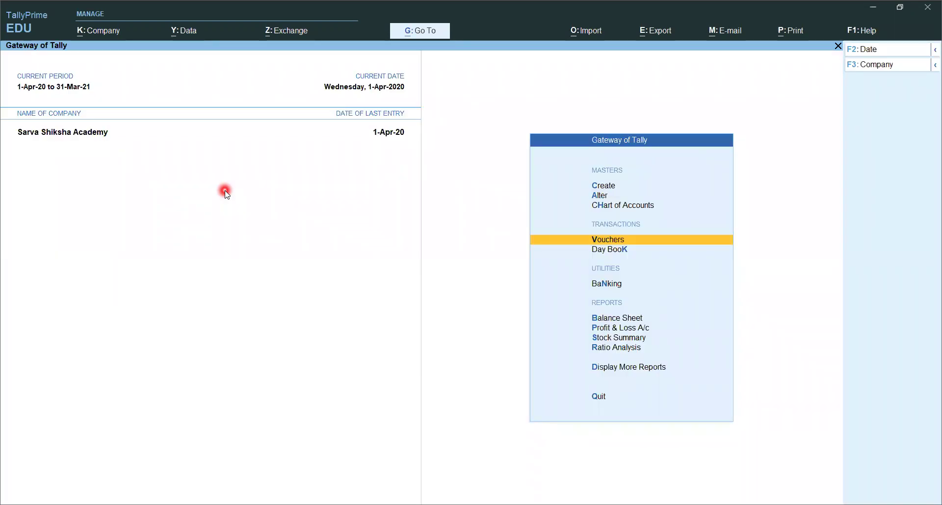
{"action": "key", "text": "Return"}
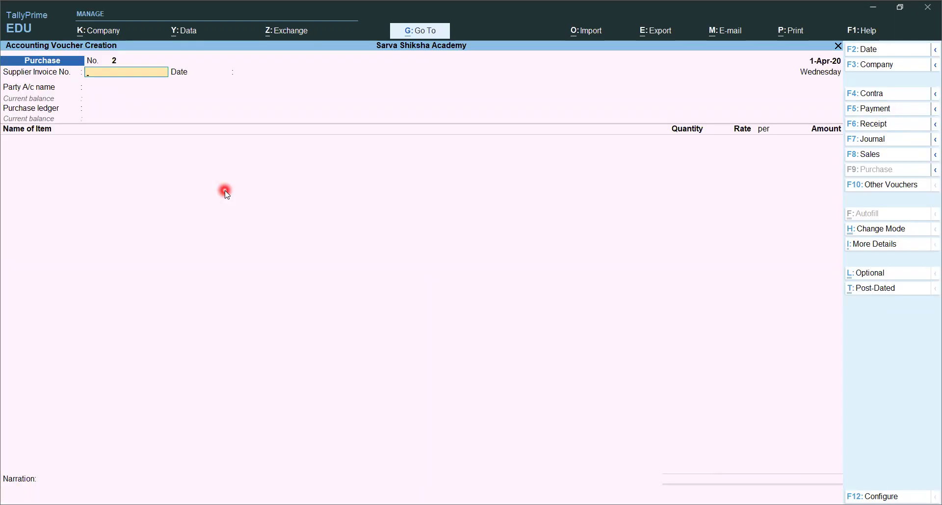
{"action": "left_click", "coordinate": [876, 156]}
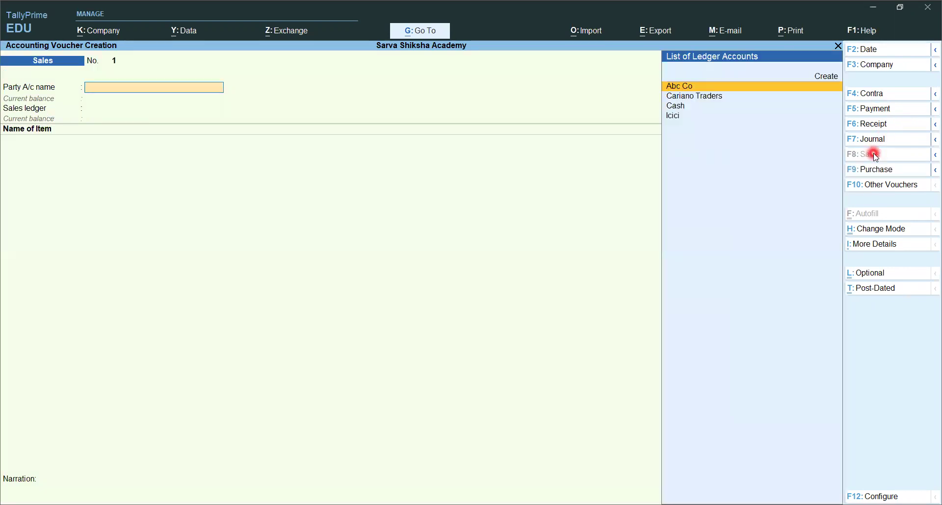